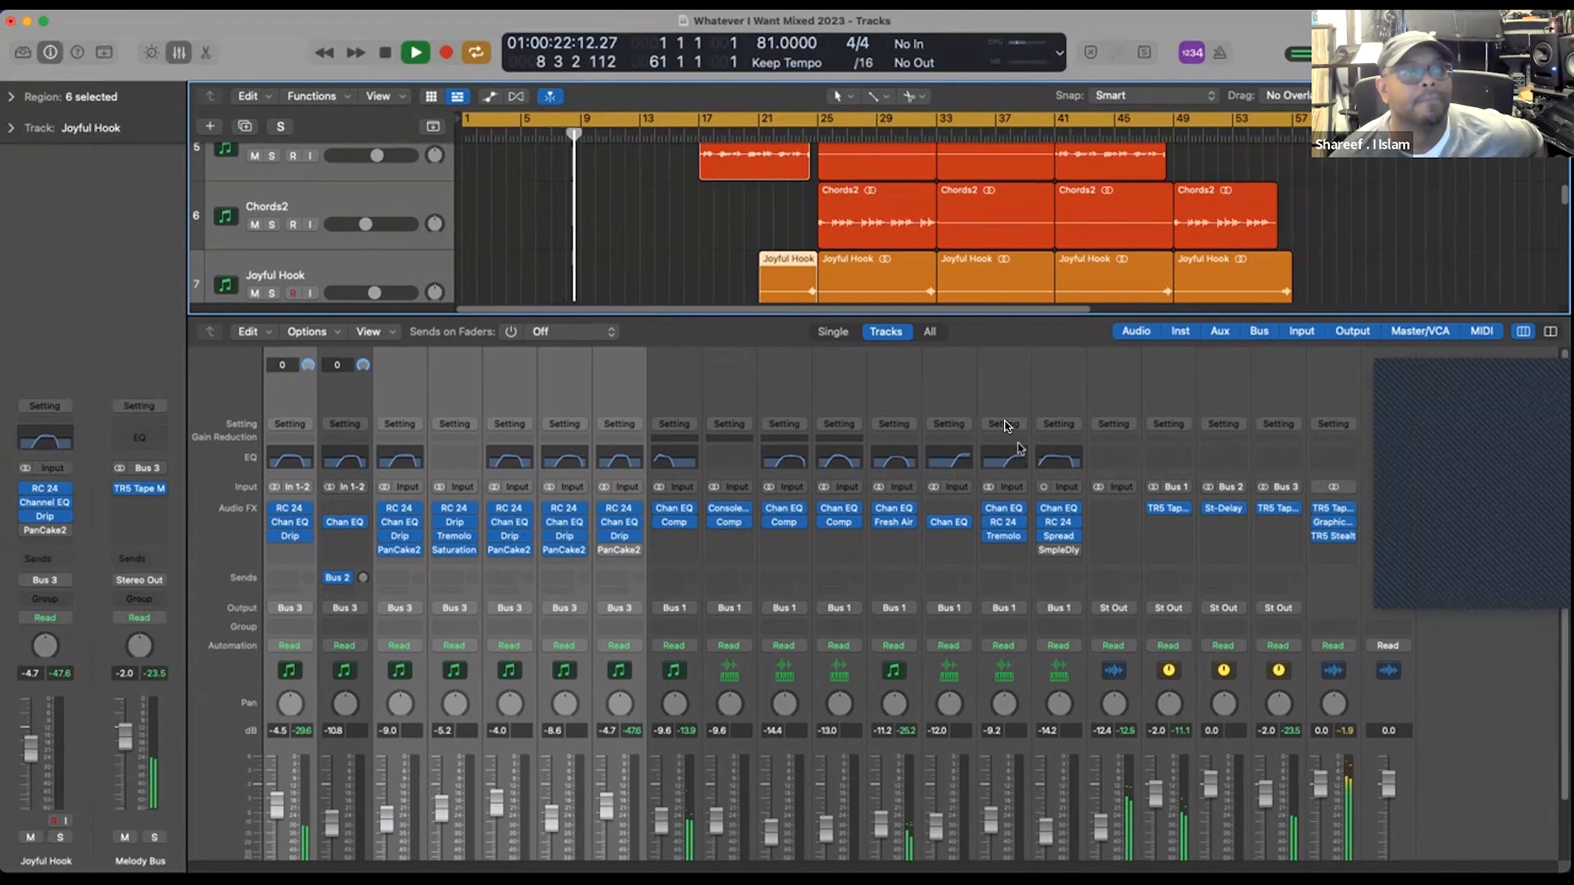
- Enlarge the mixer area and bring the first tracks into view during playback
drag(999, 315, 996, 289)
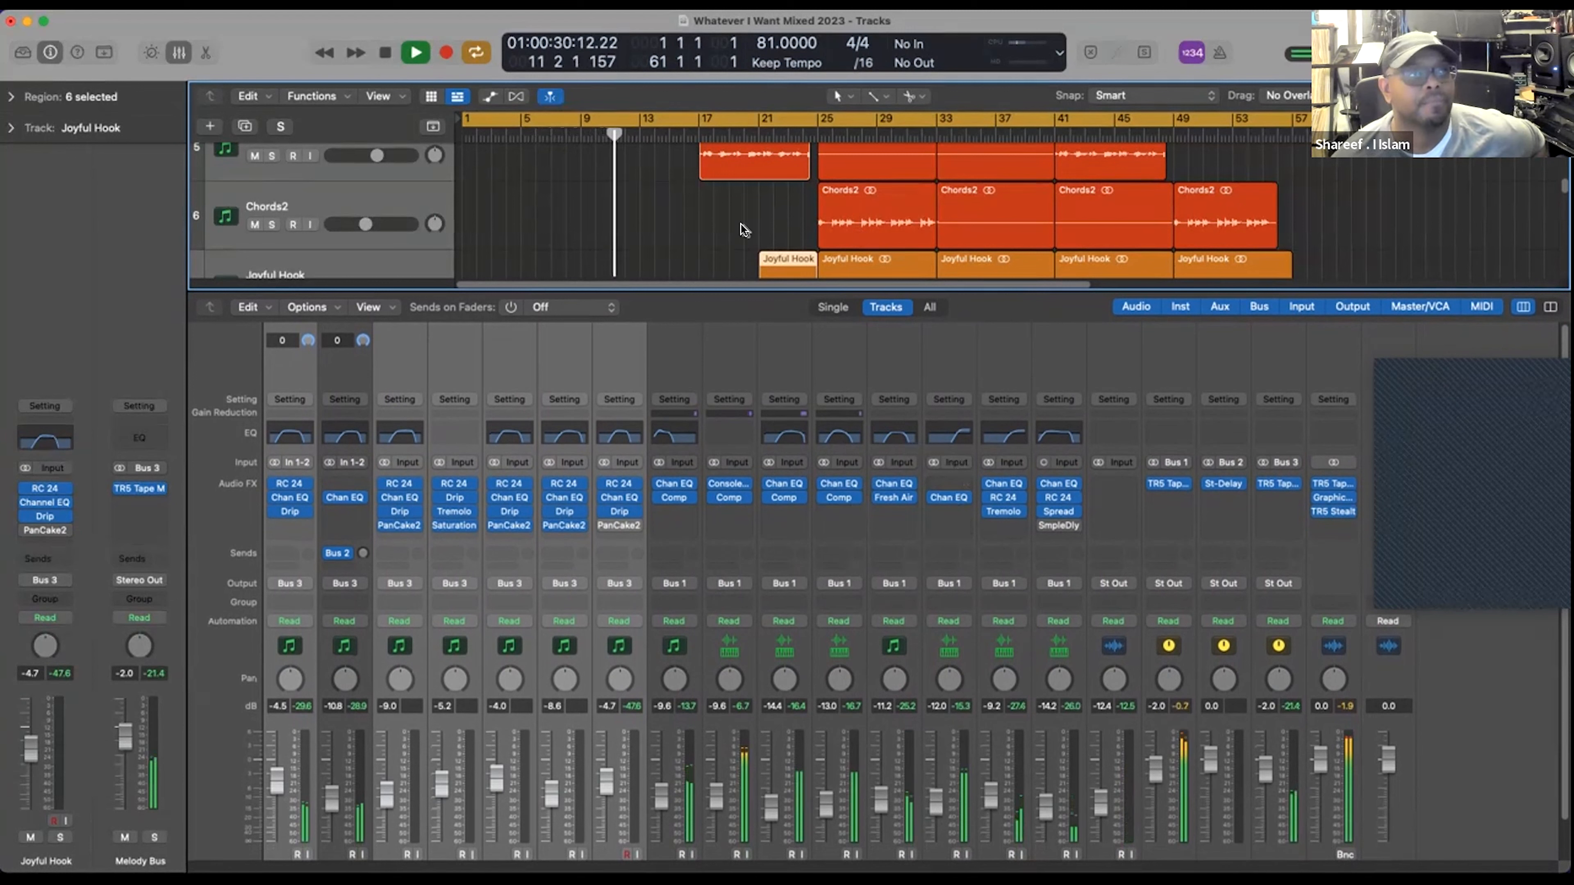
scroll(742, 224, up, 6)
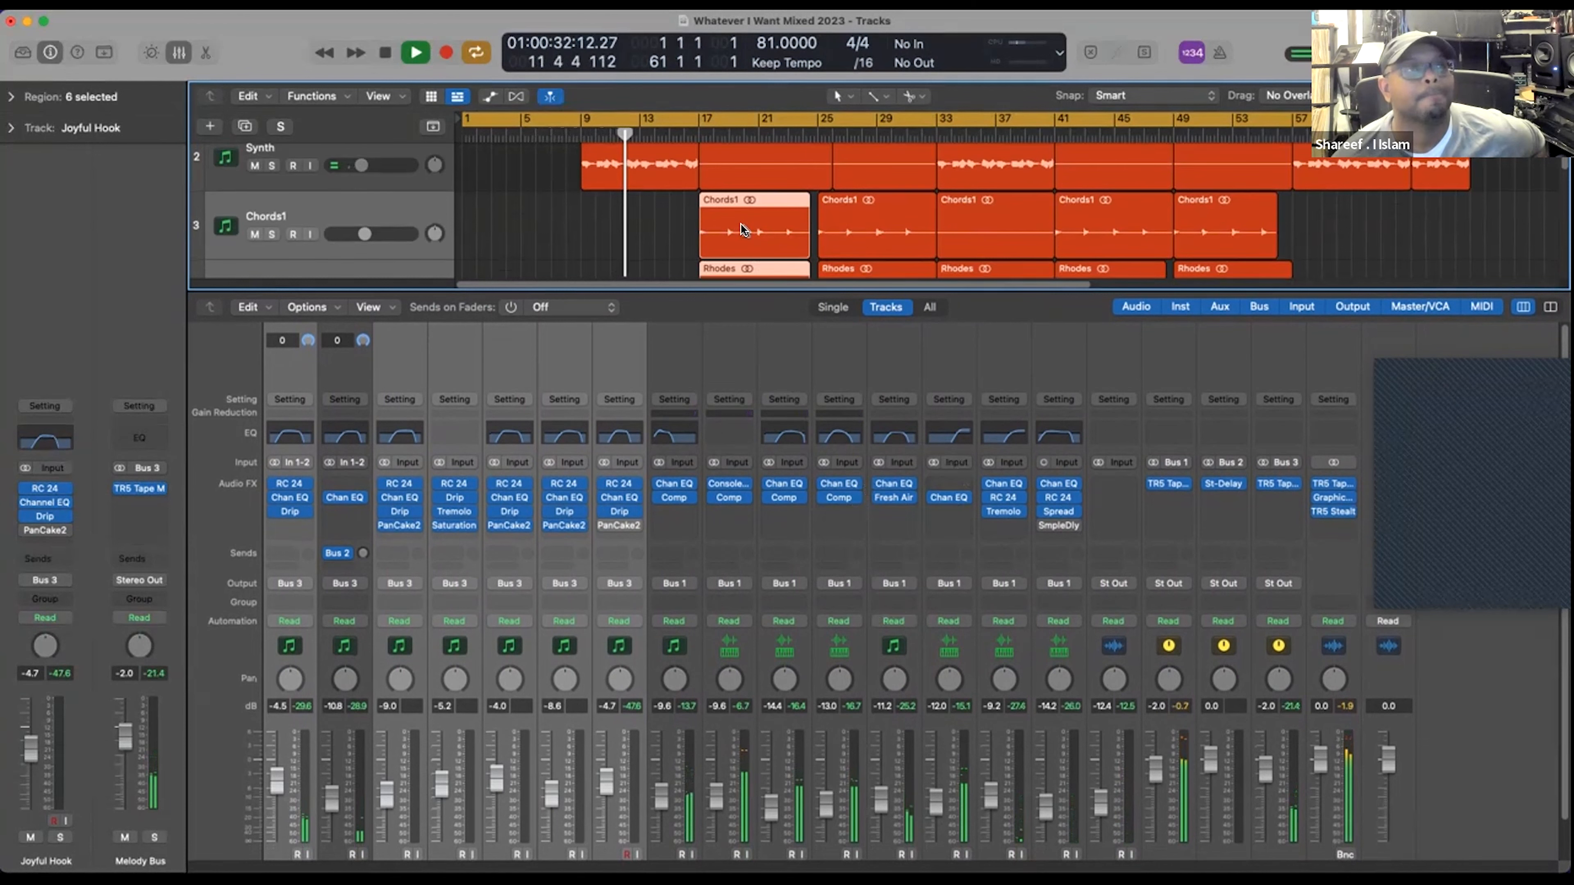
scroll(742, 230, down, 2)
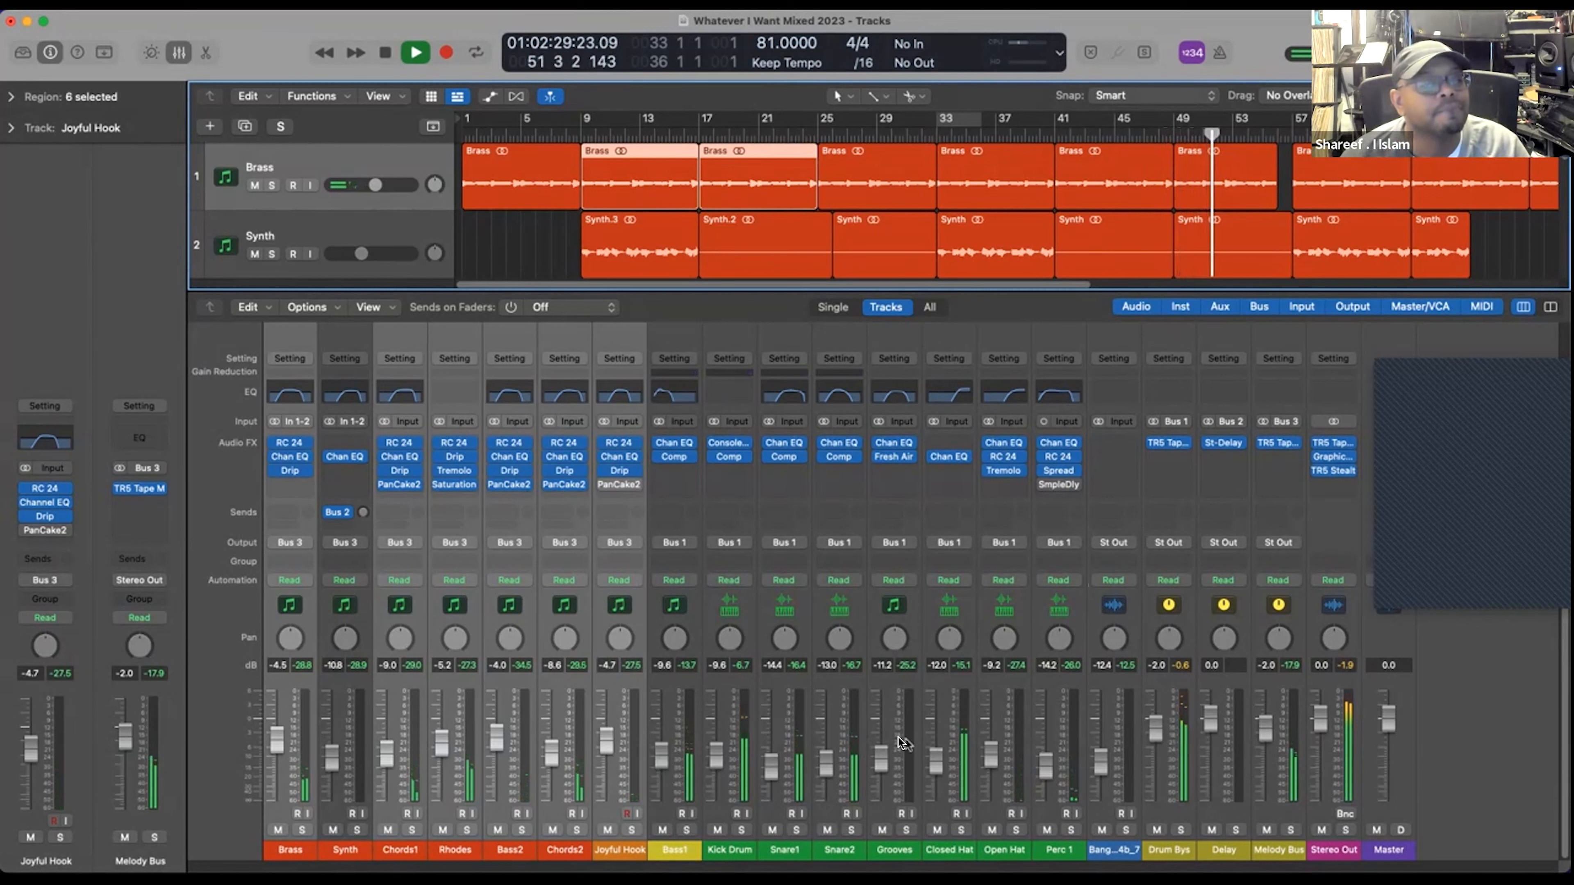
- Stop playback and send the Snare1 and Snare2 channels together to Bus 4
click(846, 681)
shift+click(803, 686)
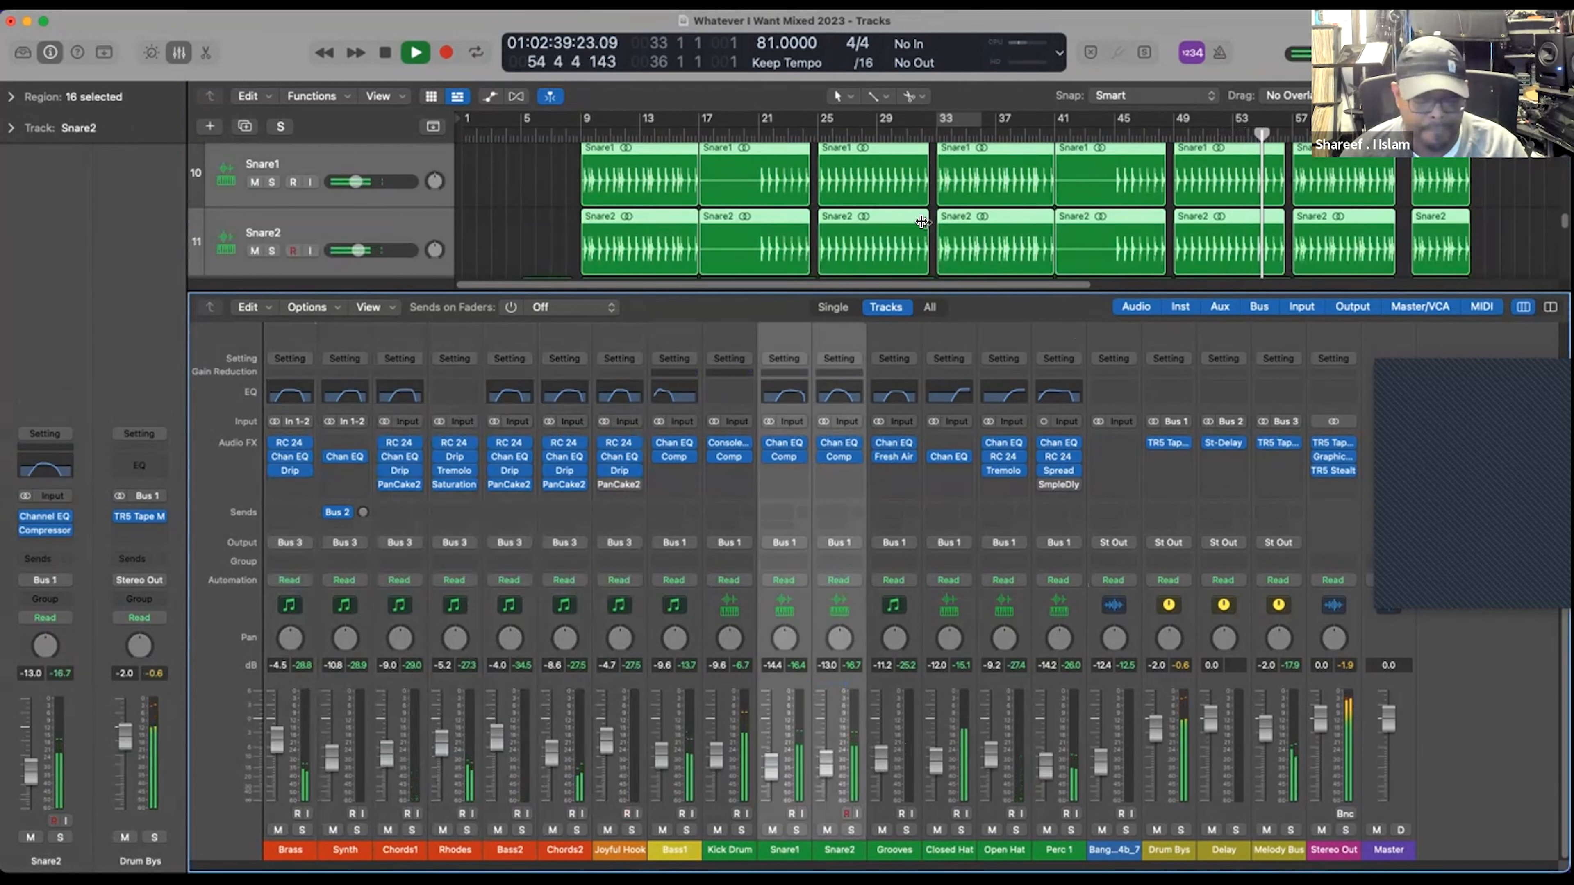
key(space)
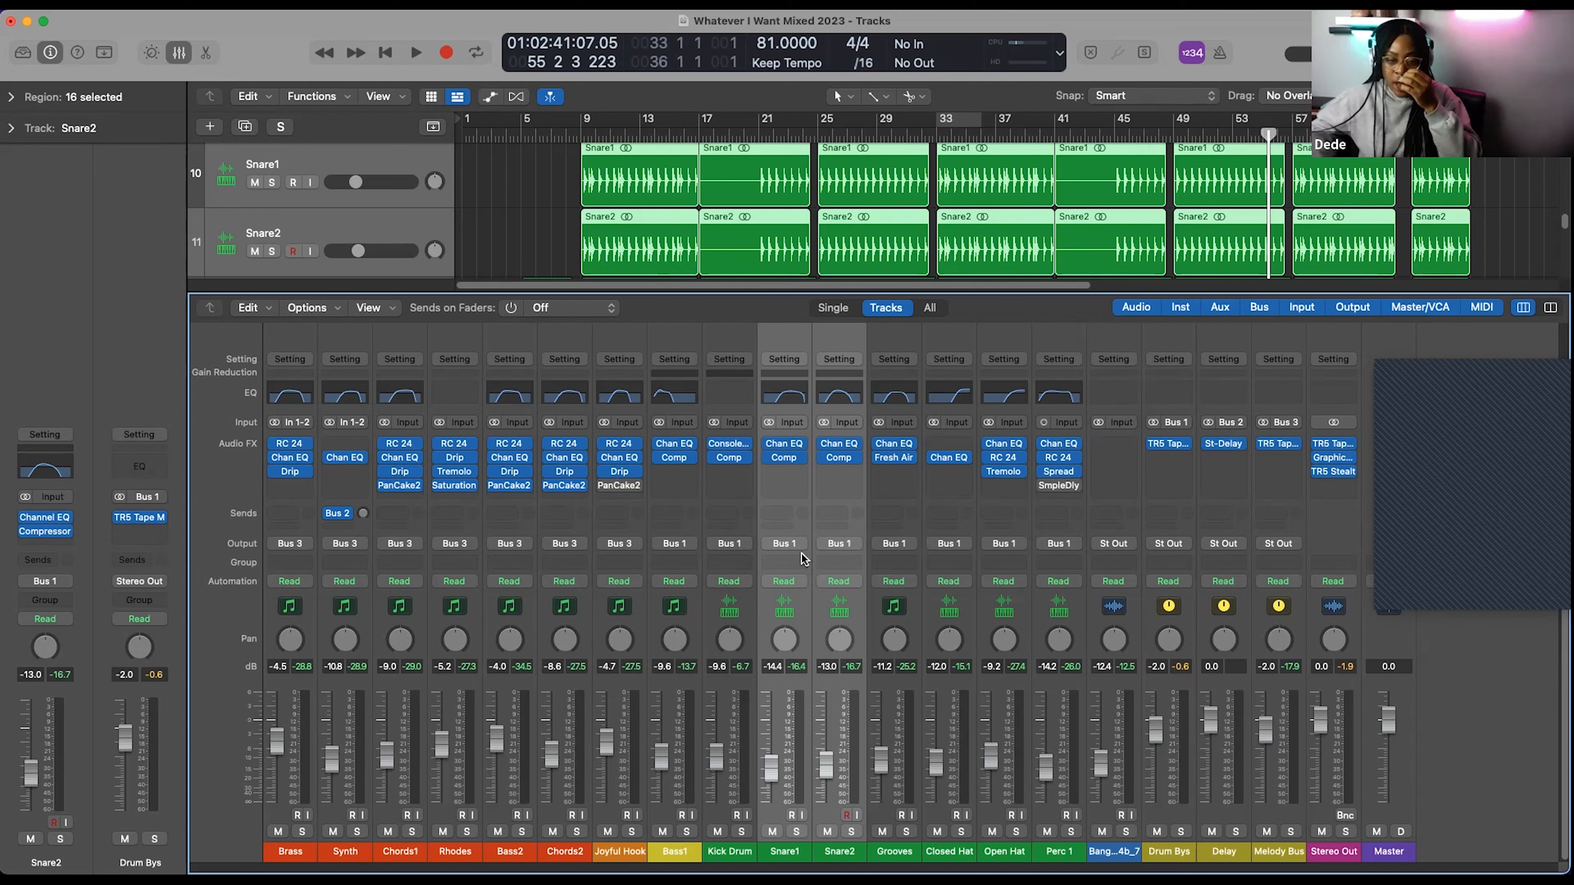
click(772, 521)
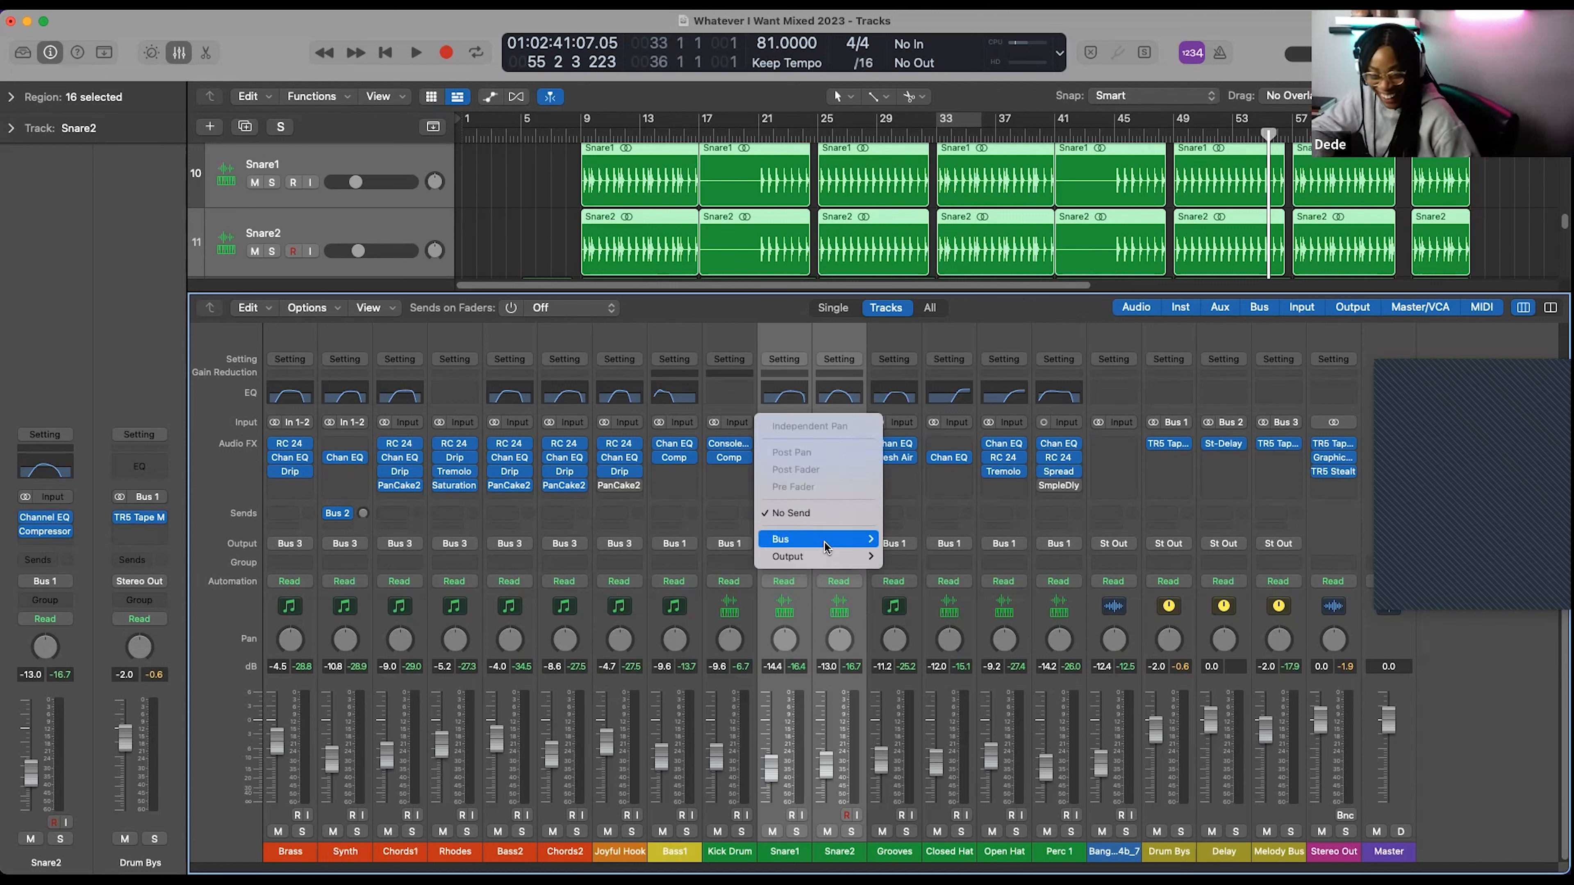
mouse_move(825, 545)
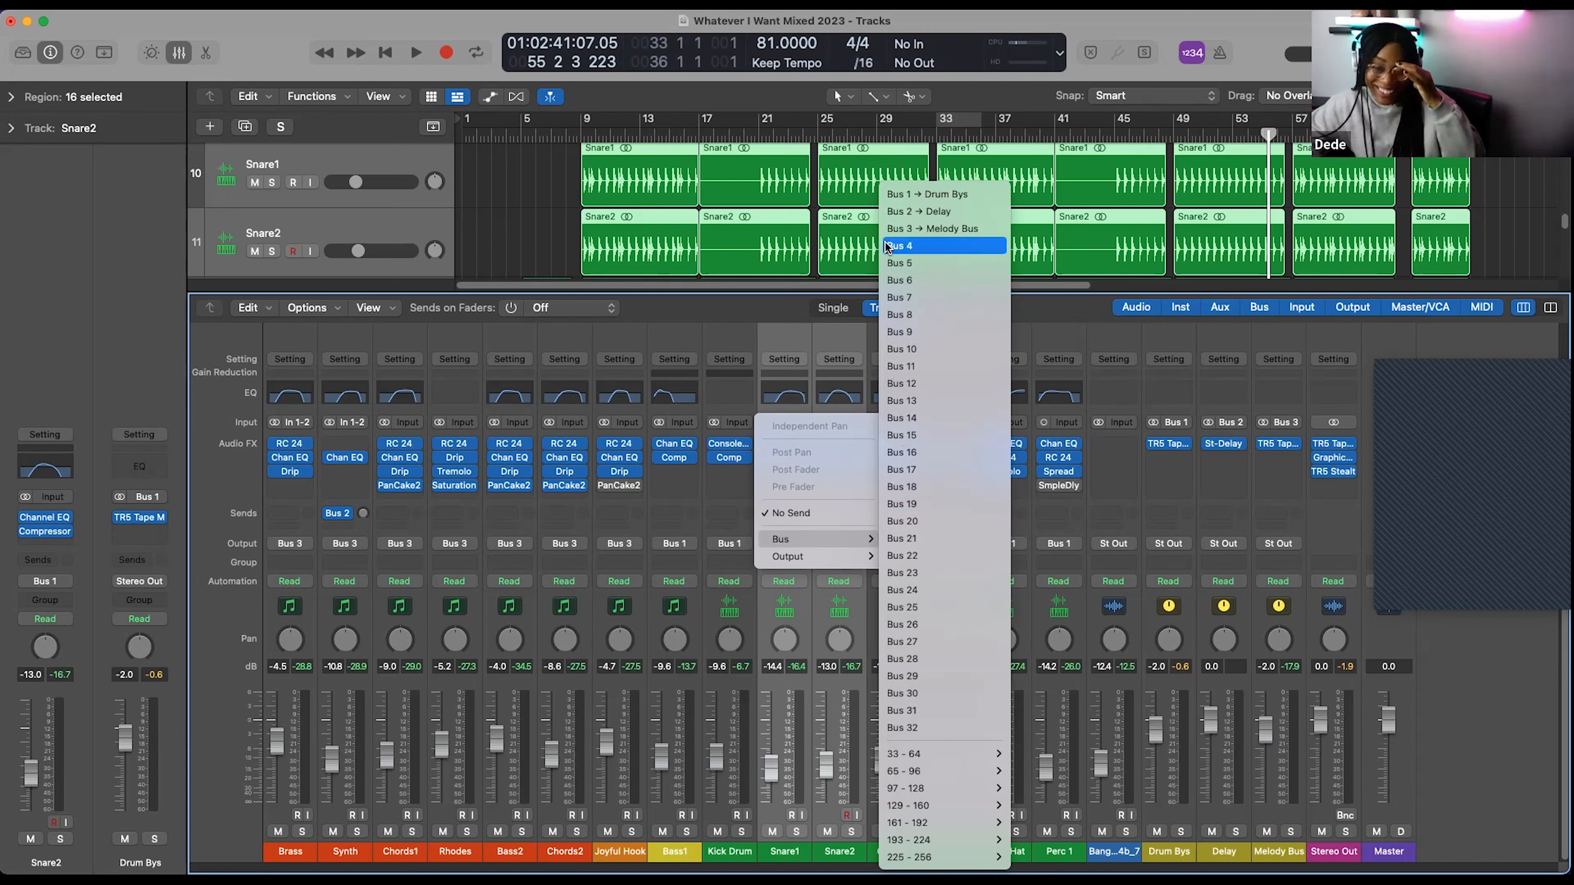
click(900, 247)
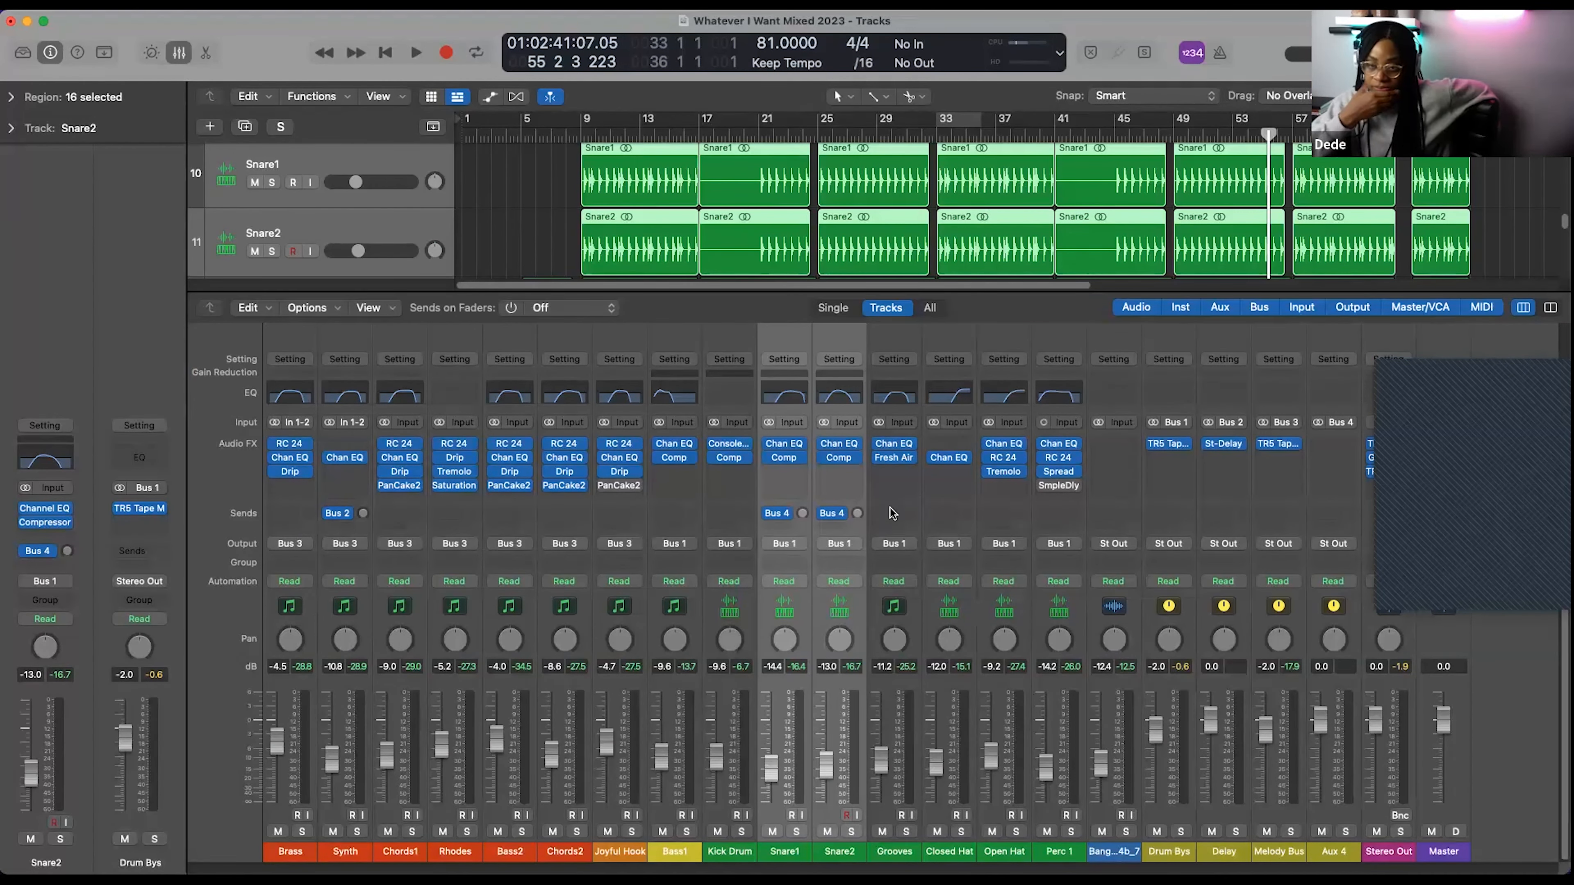
- Name the new Bus 4 aux channel DrumVerb and insert a stereo Space Designer reverb on it
click(1326, 799)
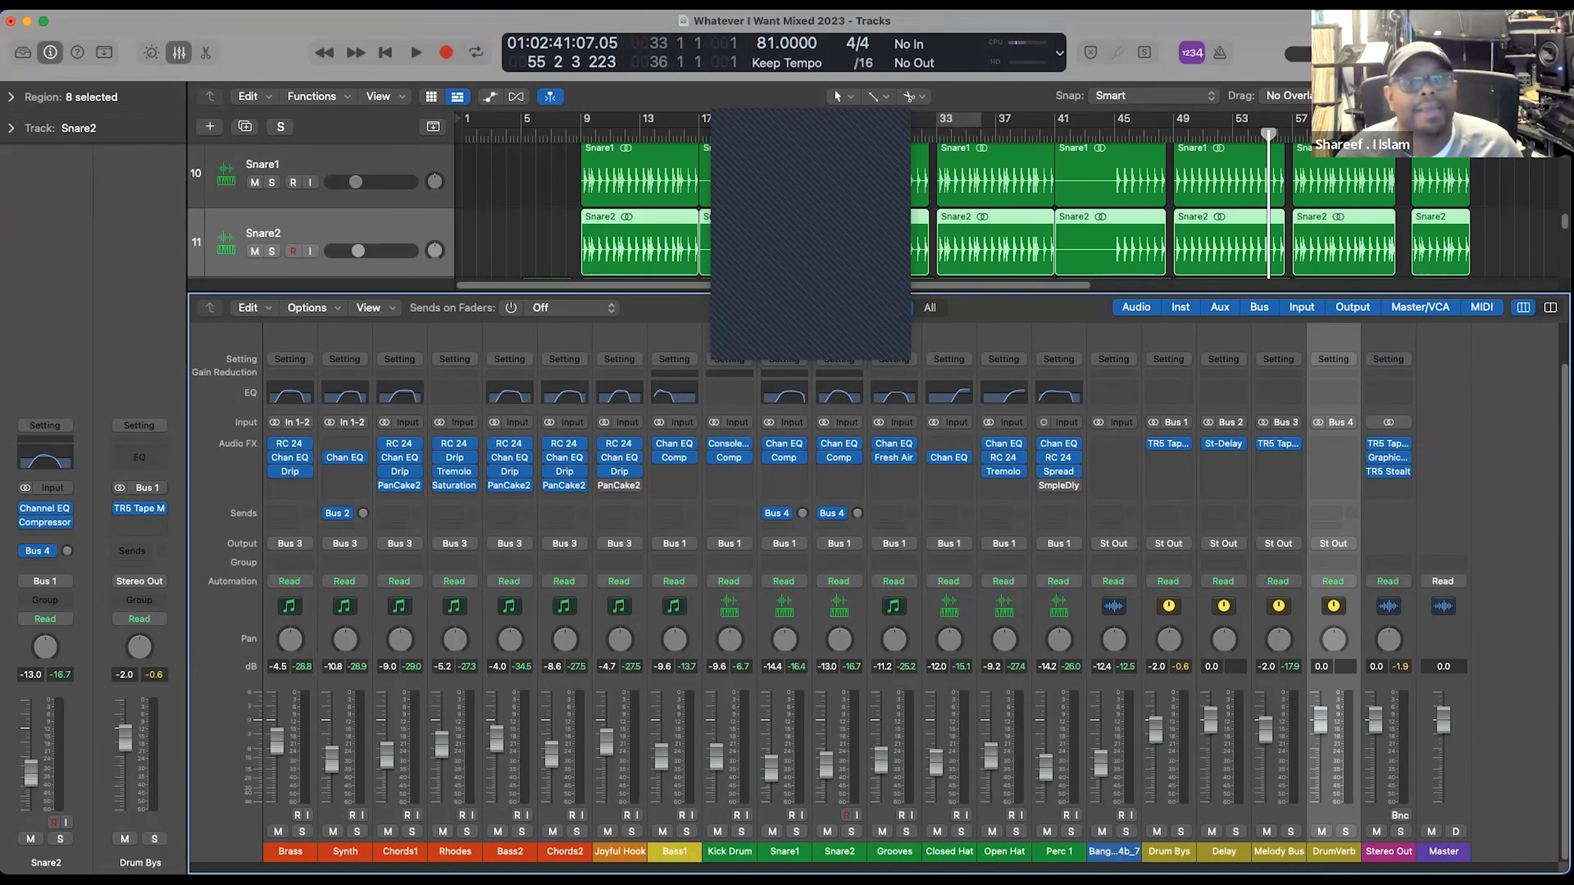
click(1340, 448)
mouse_move(1333, 524)
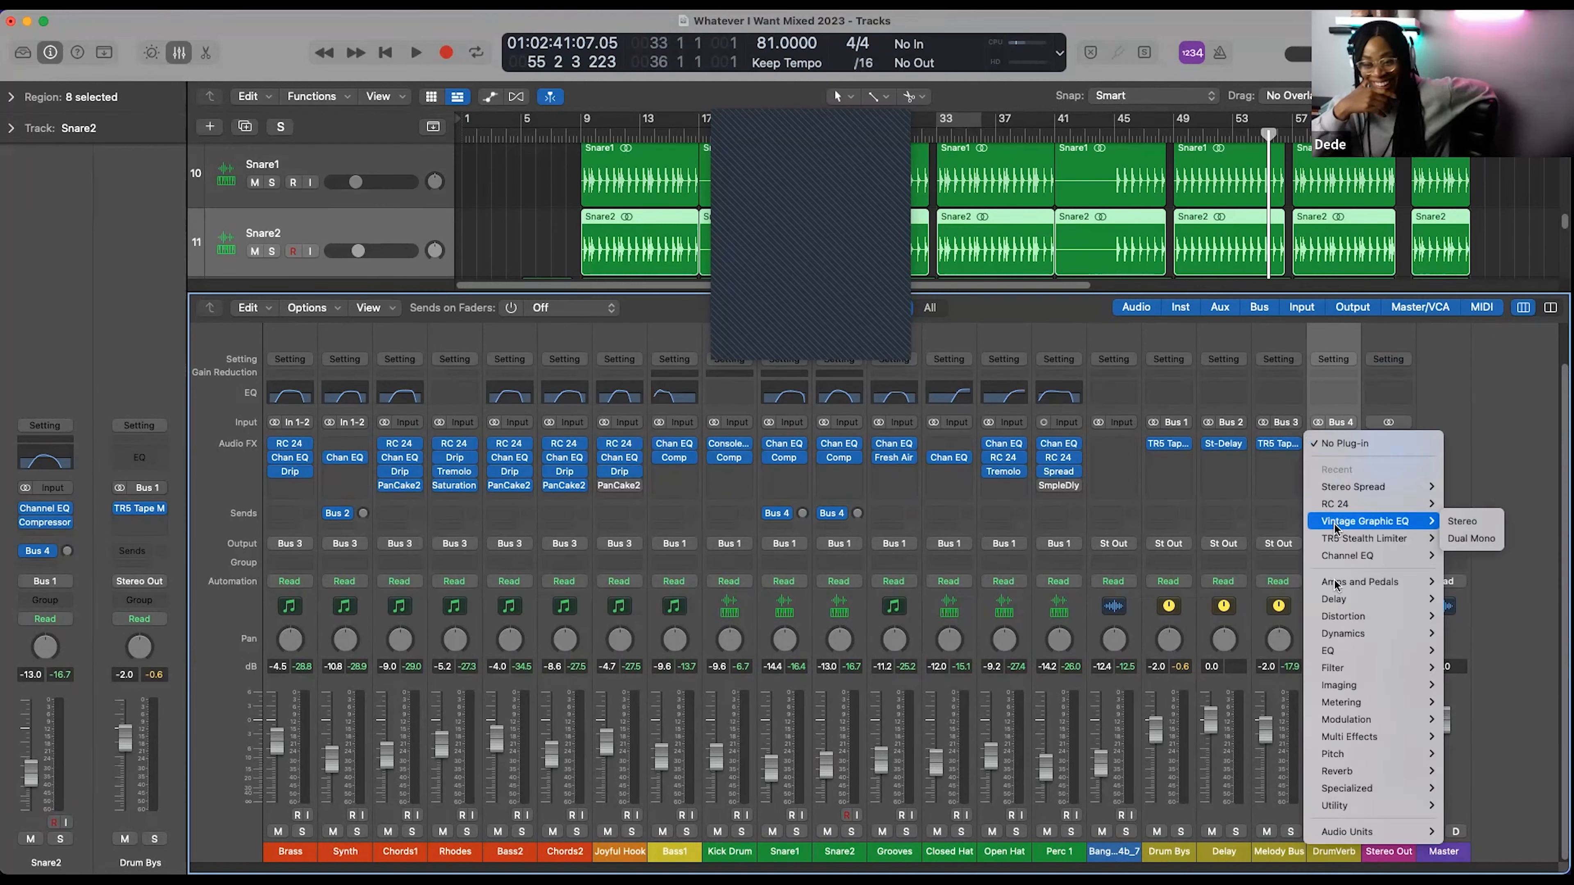
mouse_move(1337, 585)
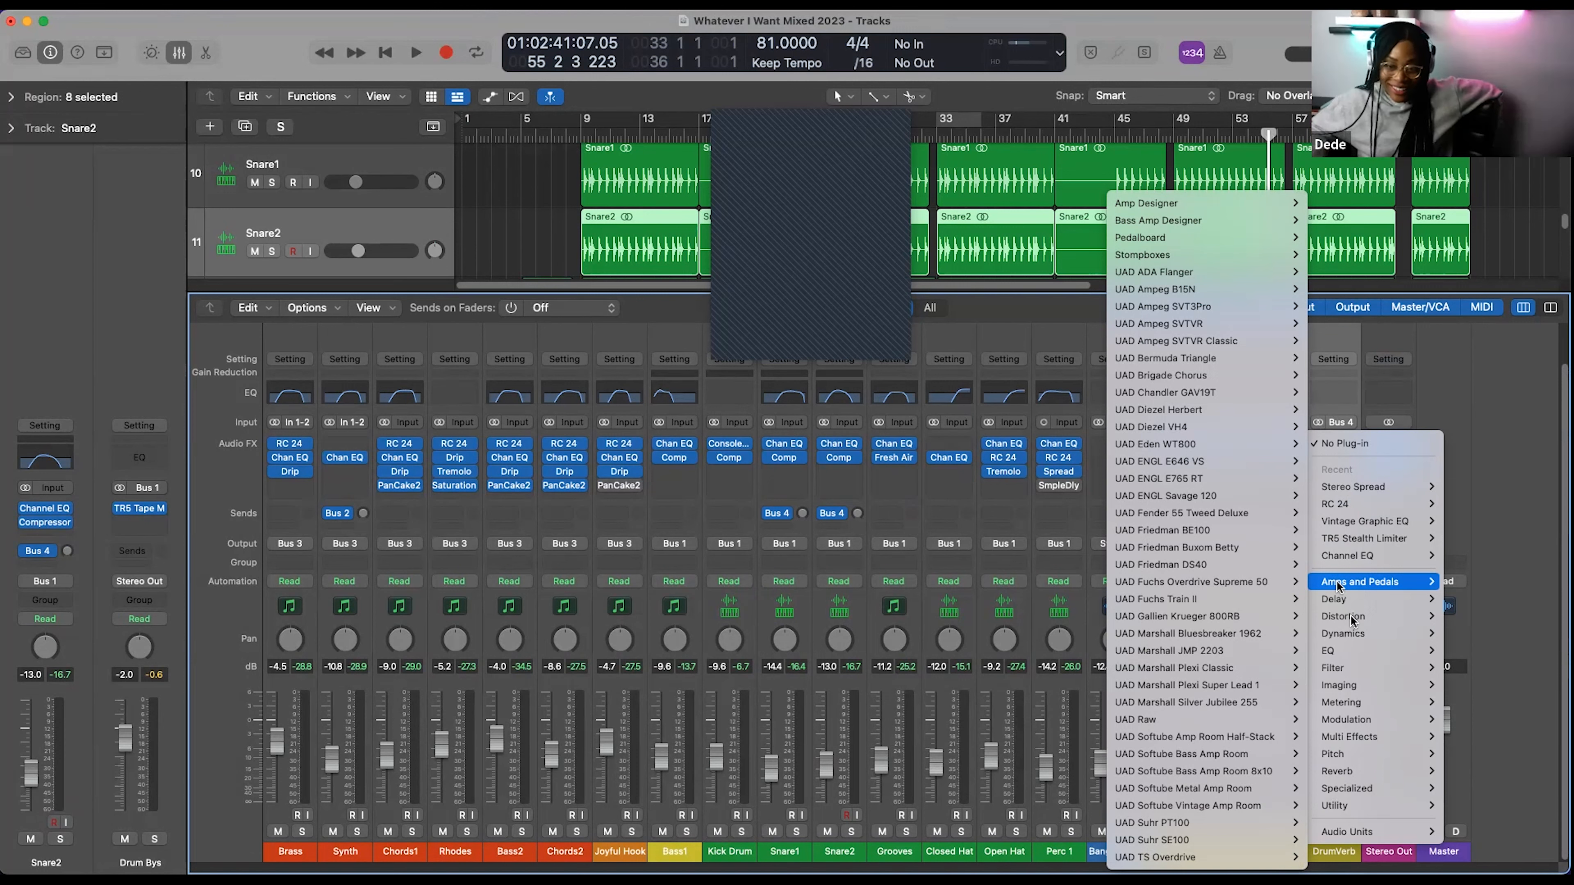
mouse_move(1376, 783)
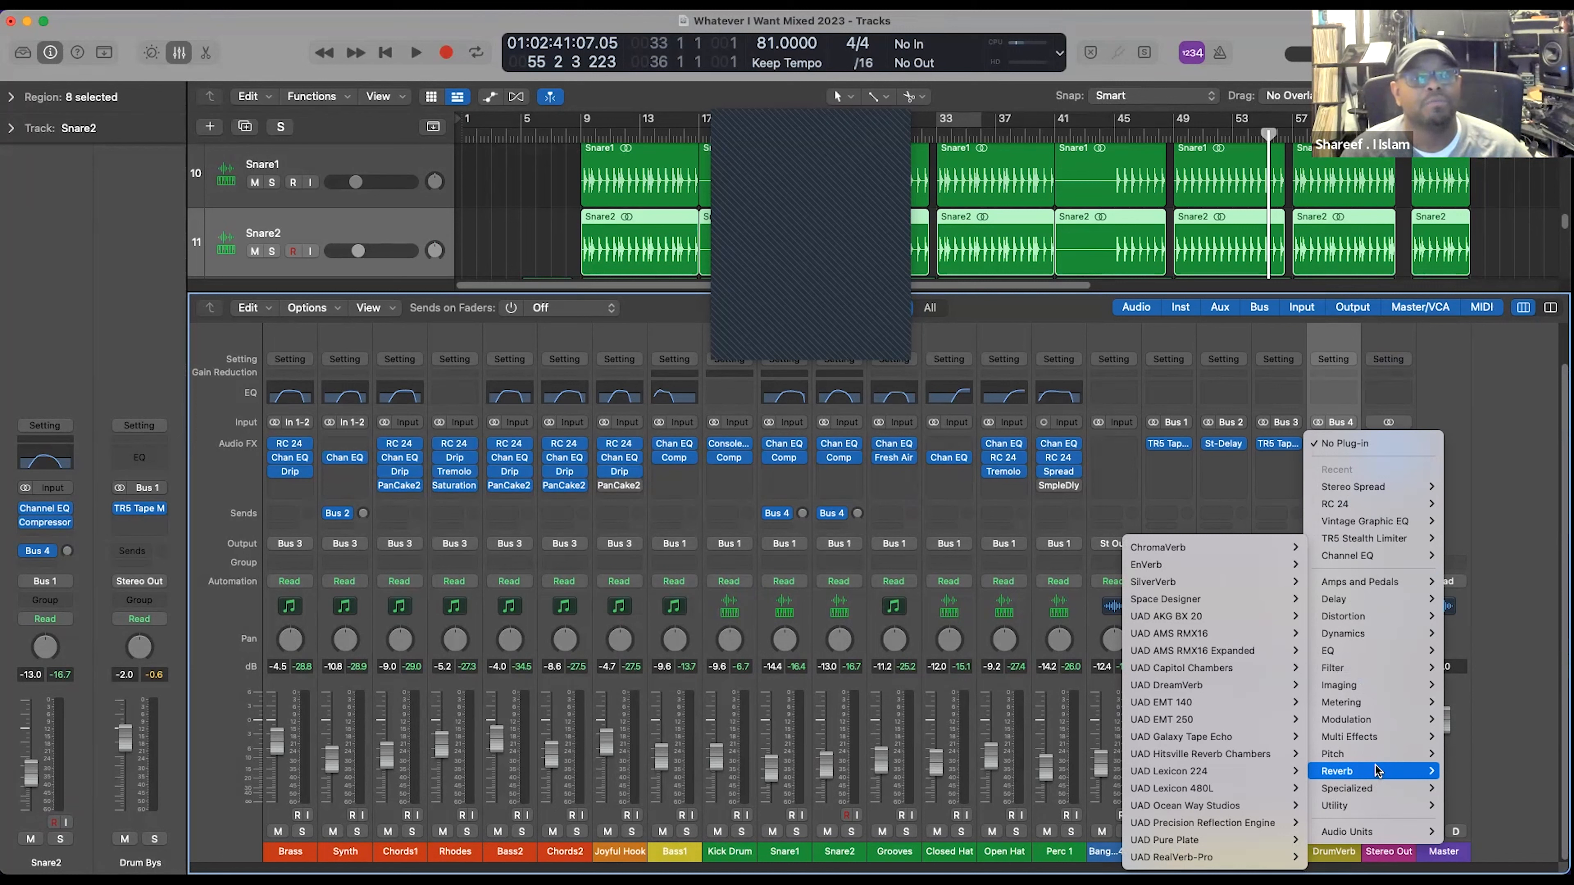
mouse_move(1229, 603)
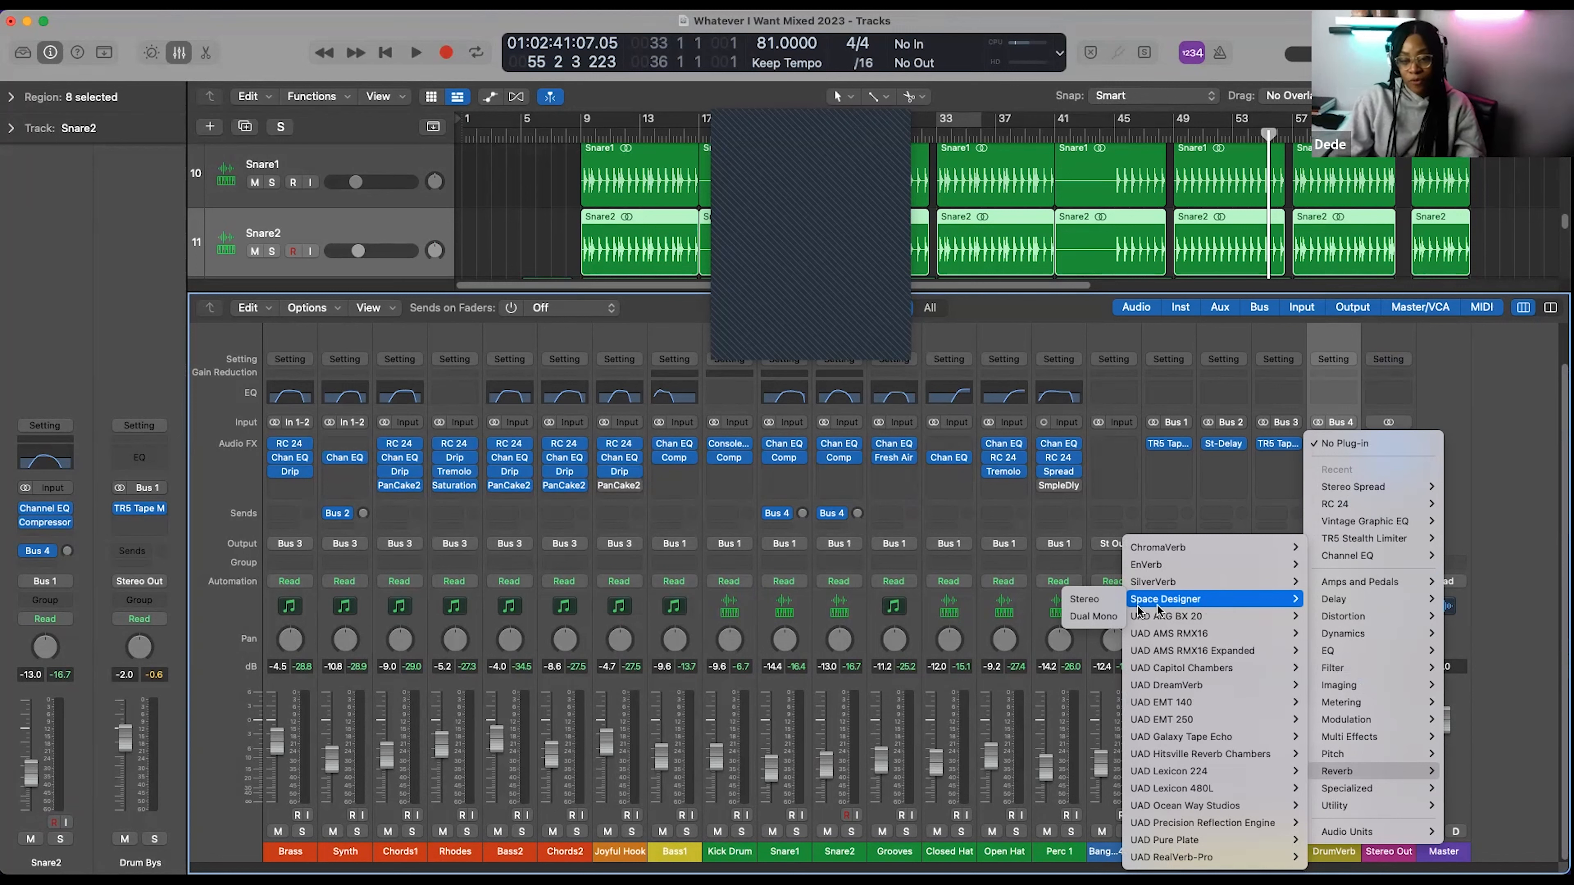
click(1106, 601)
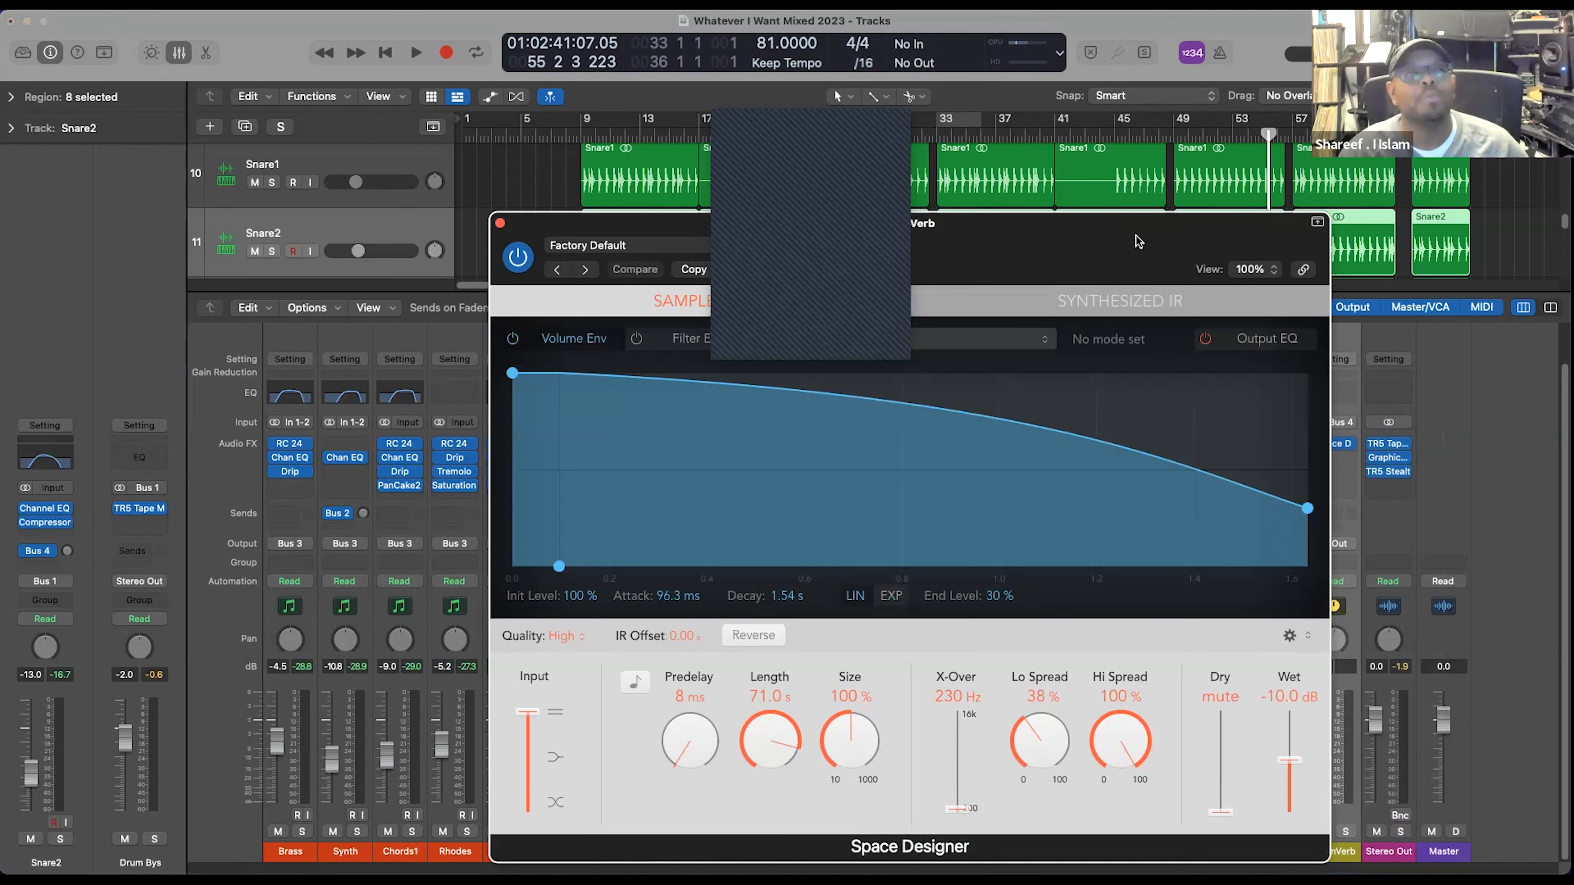
- Load Space Designer's 1.4s Nice Room preset from the medium-space rooms
drag(1139, 242, 669, 77)
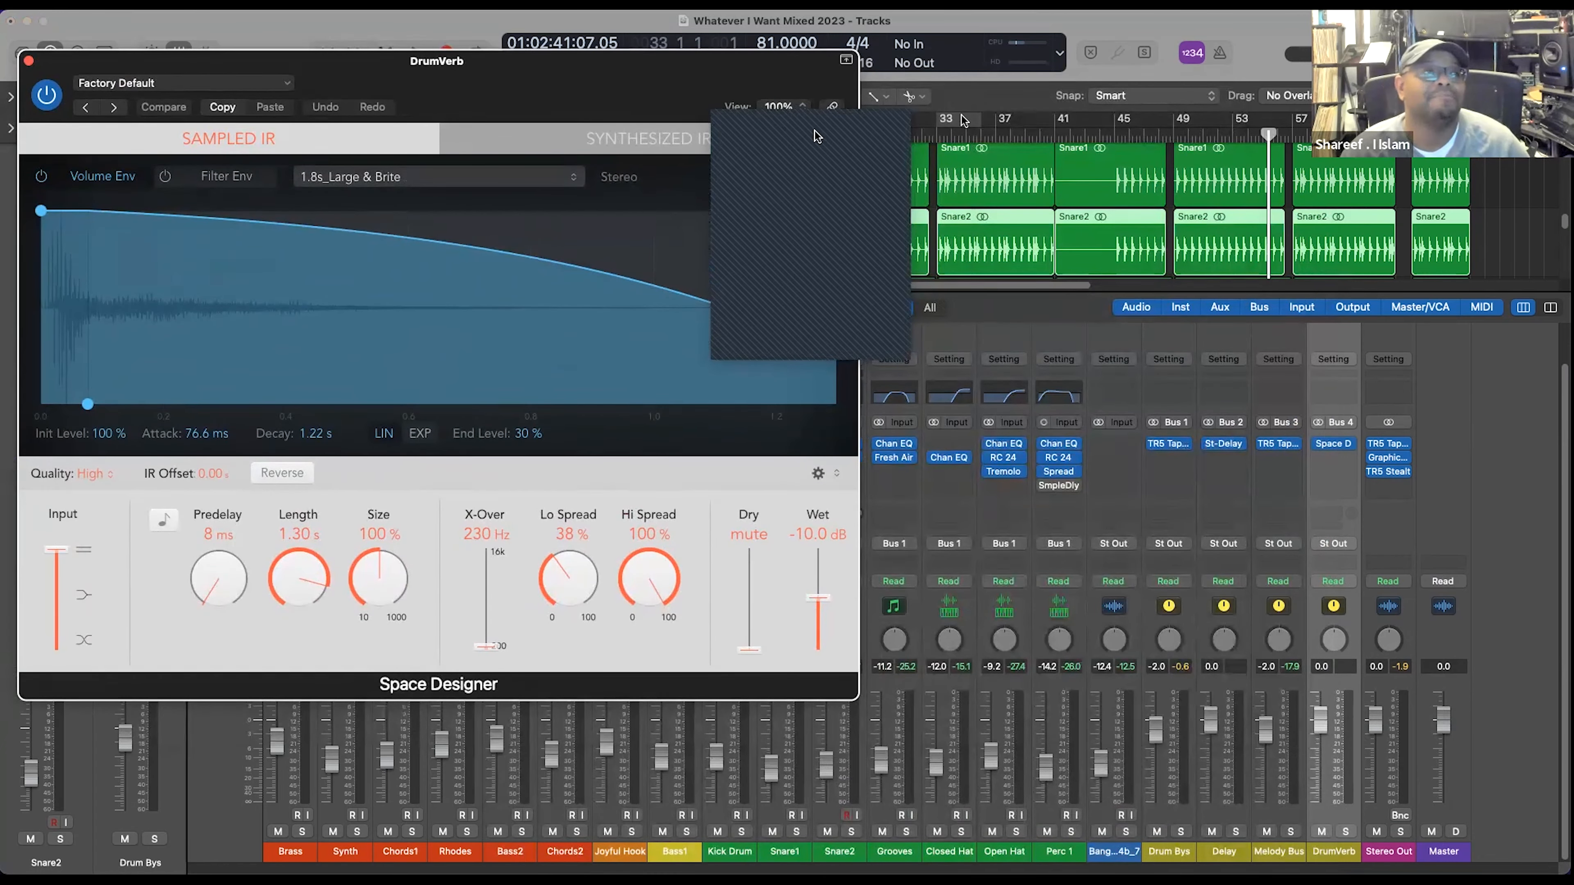
click(139, 75)
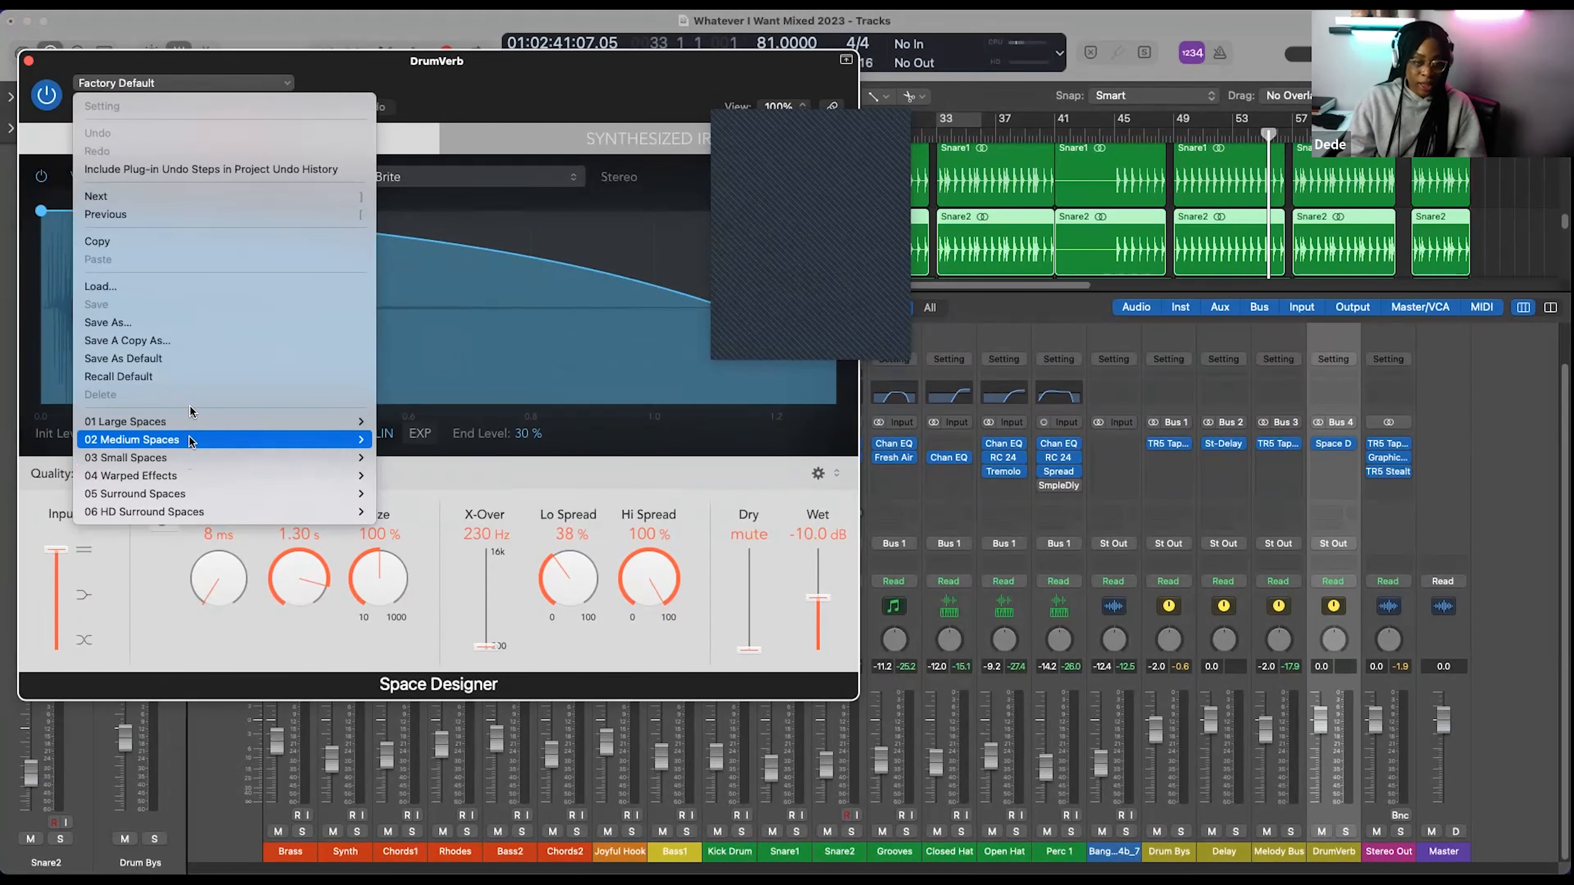
mouse_move(192, 446)
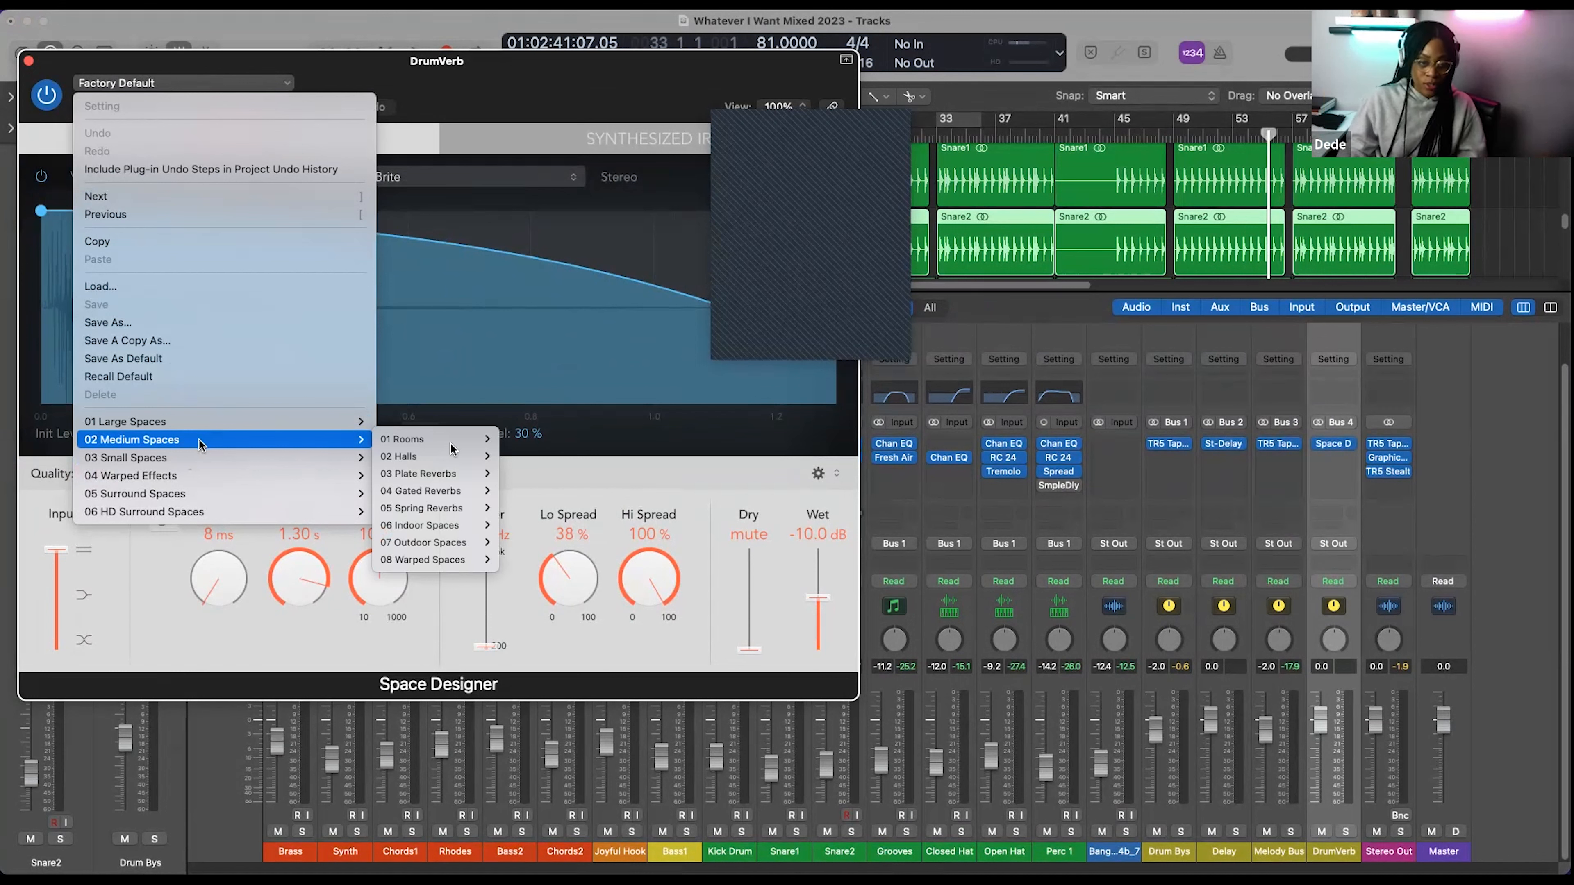
mouse_move(461, 441)
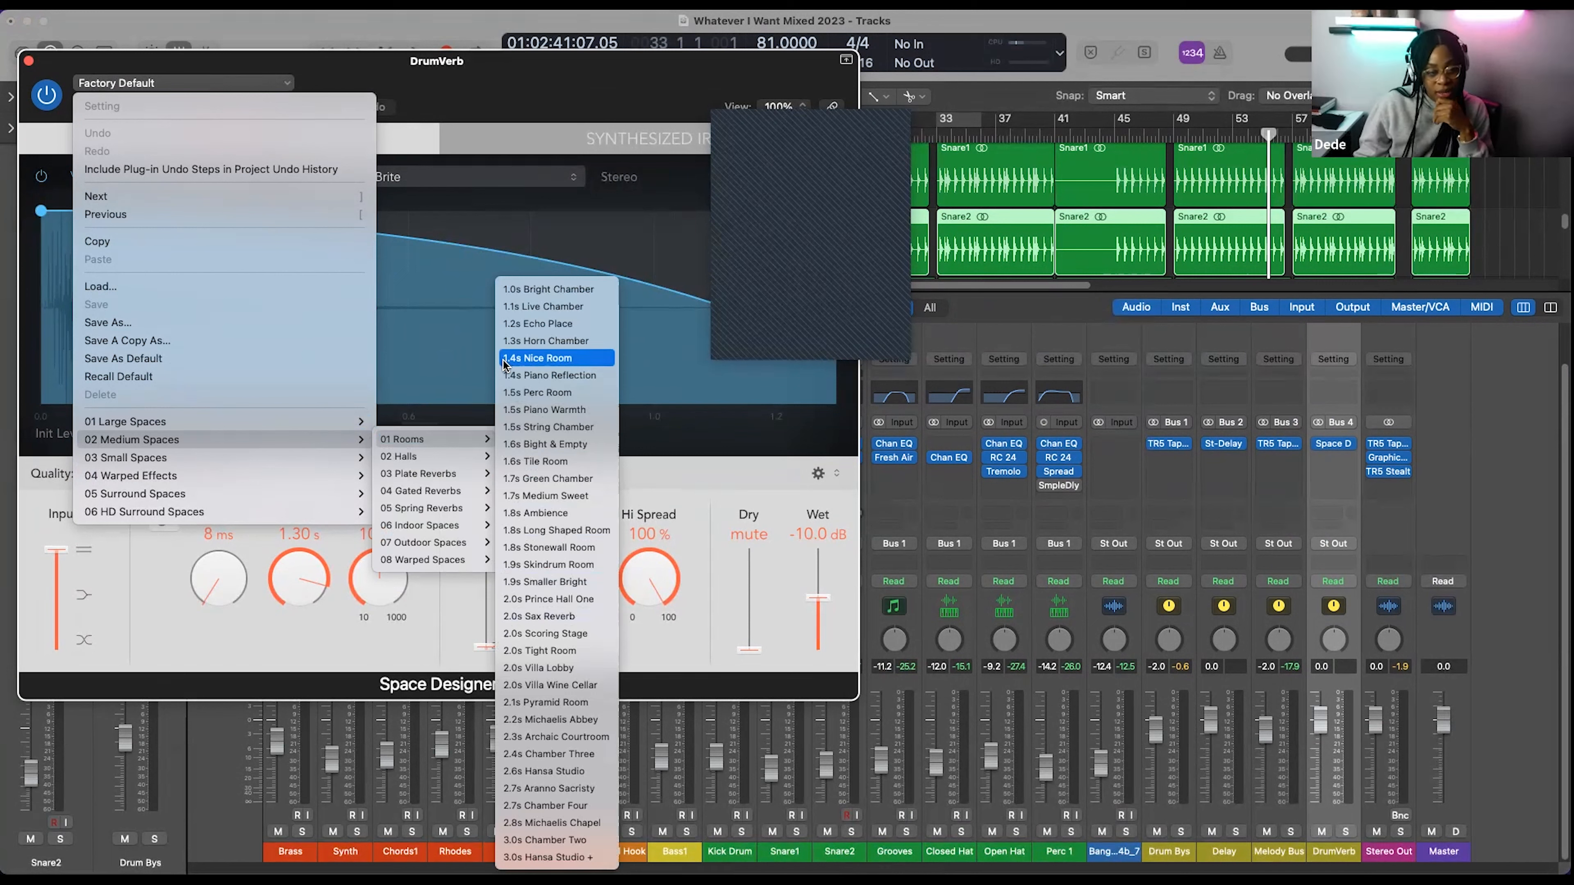
click(545, 357)
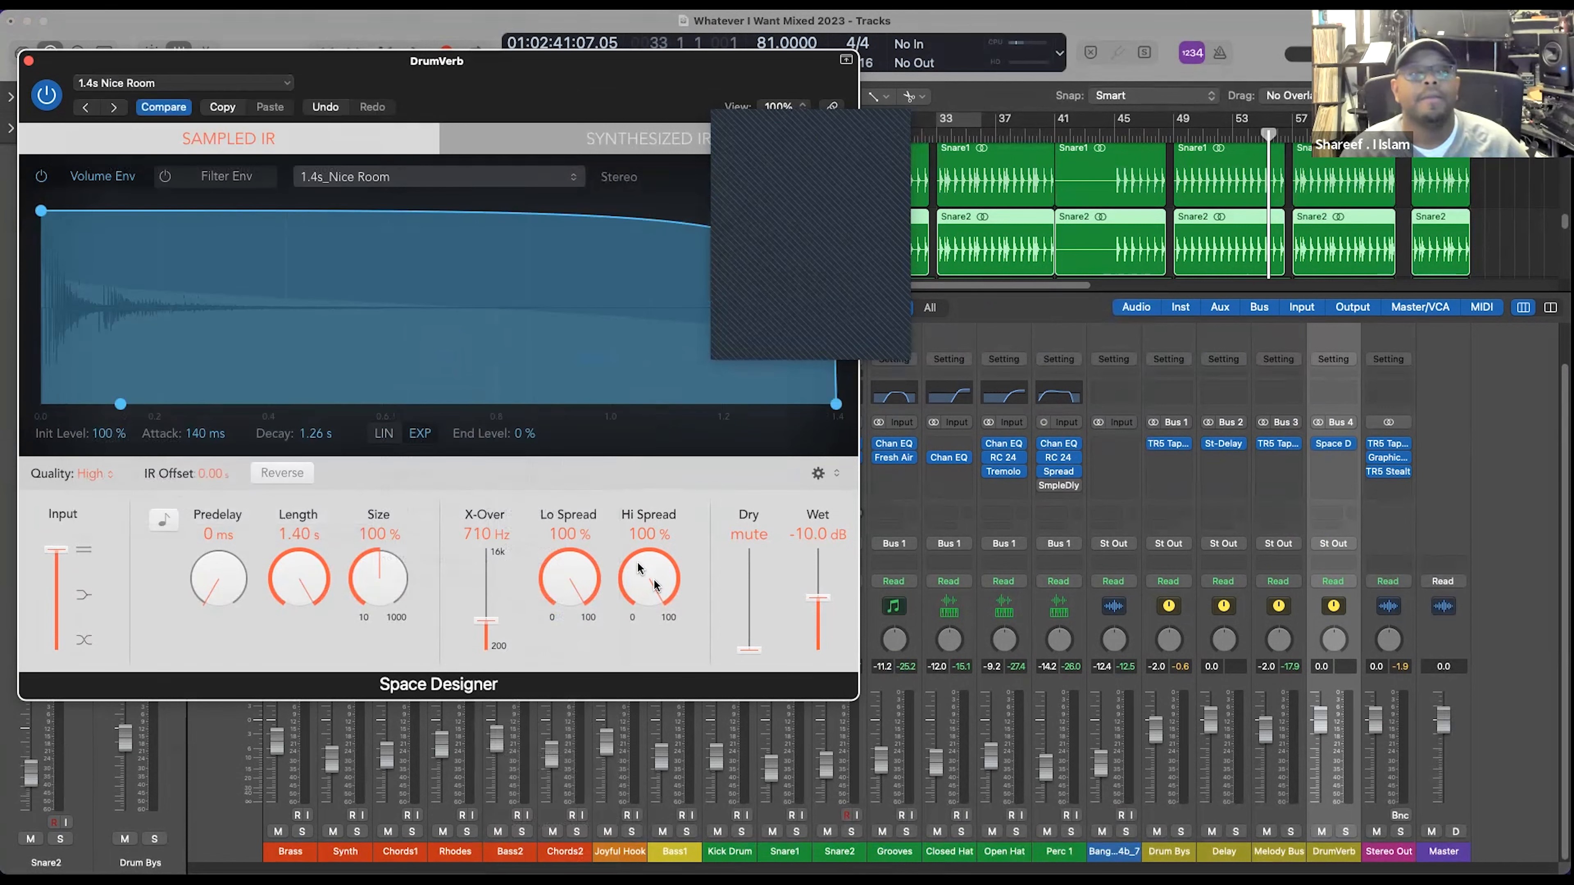
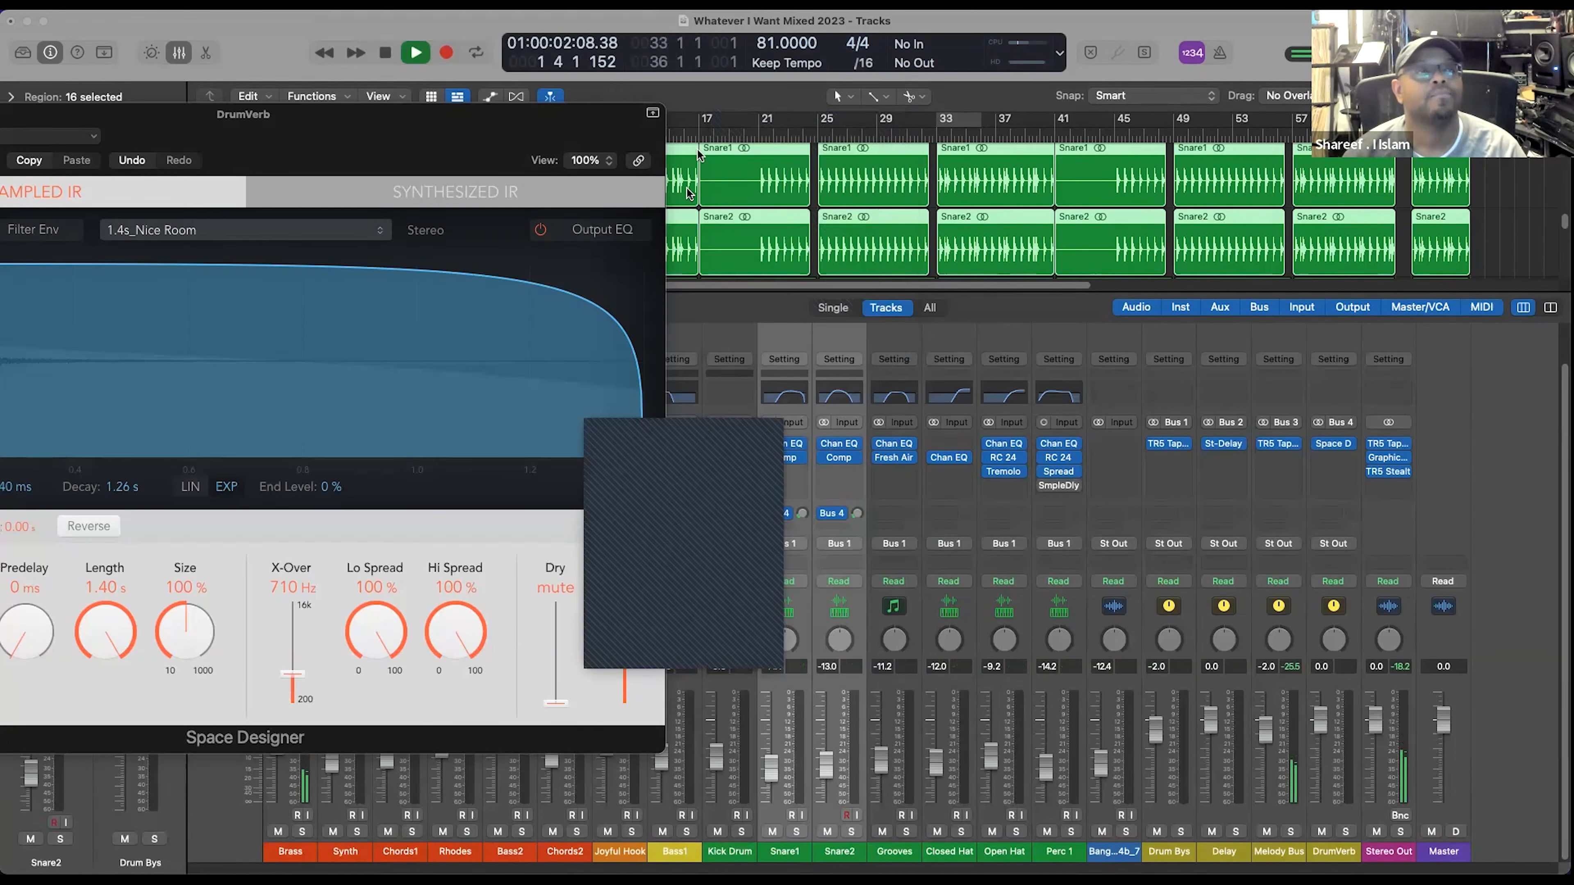
- Play from bar 21 and loop playback over bars 21 to 24
click(758, 134)
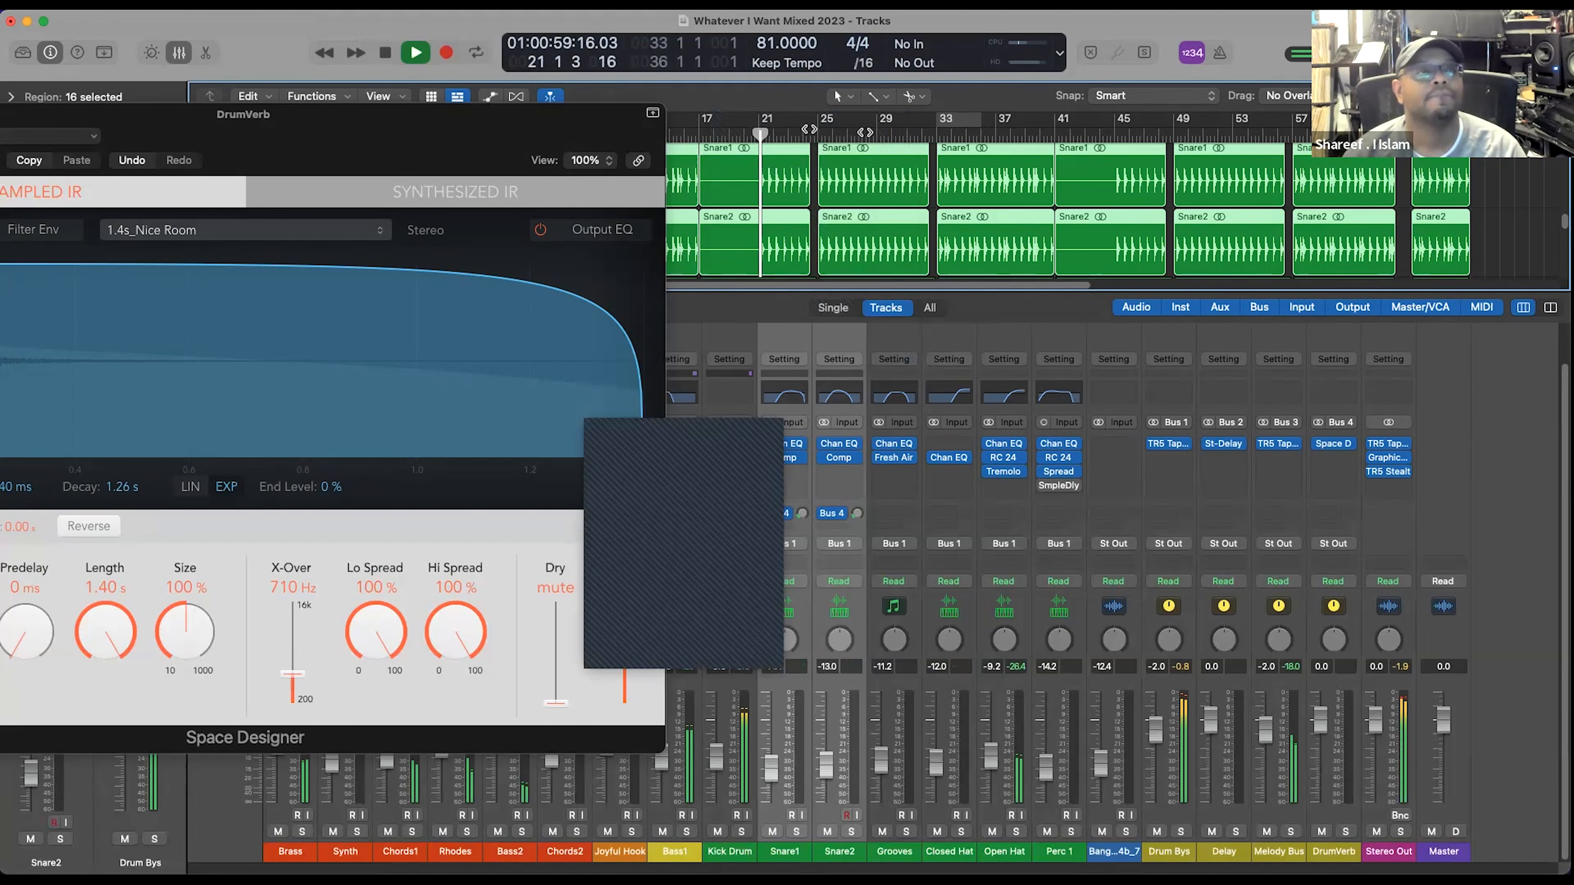
mouse_move(817, 114)
mouse_down()
mouse_move(758, 122)
mouse_move(810, 120)
mouse_up()
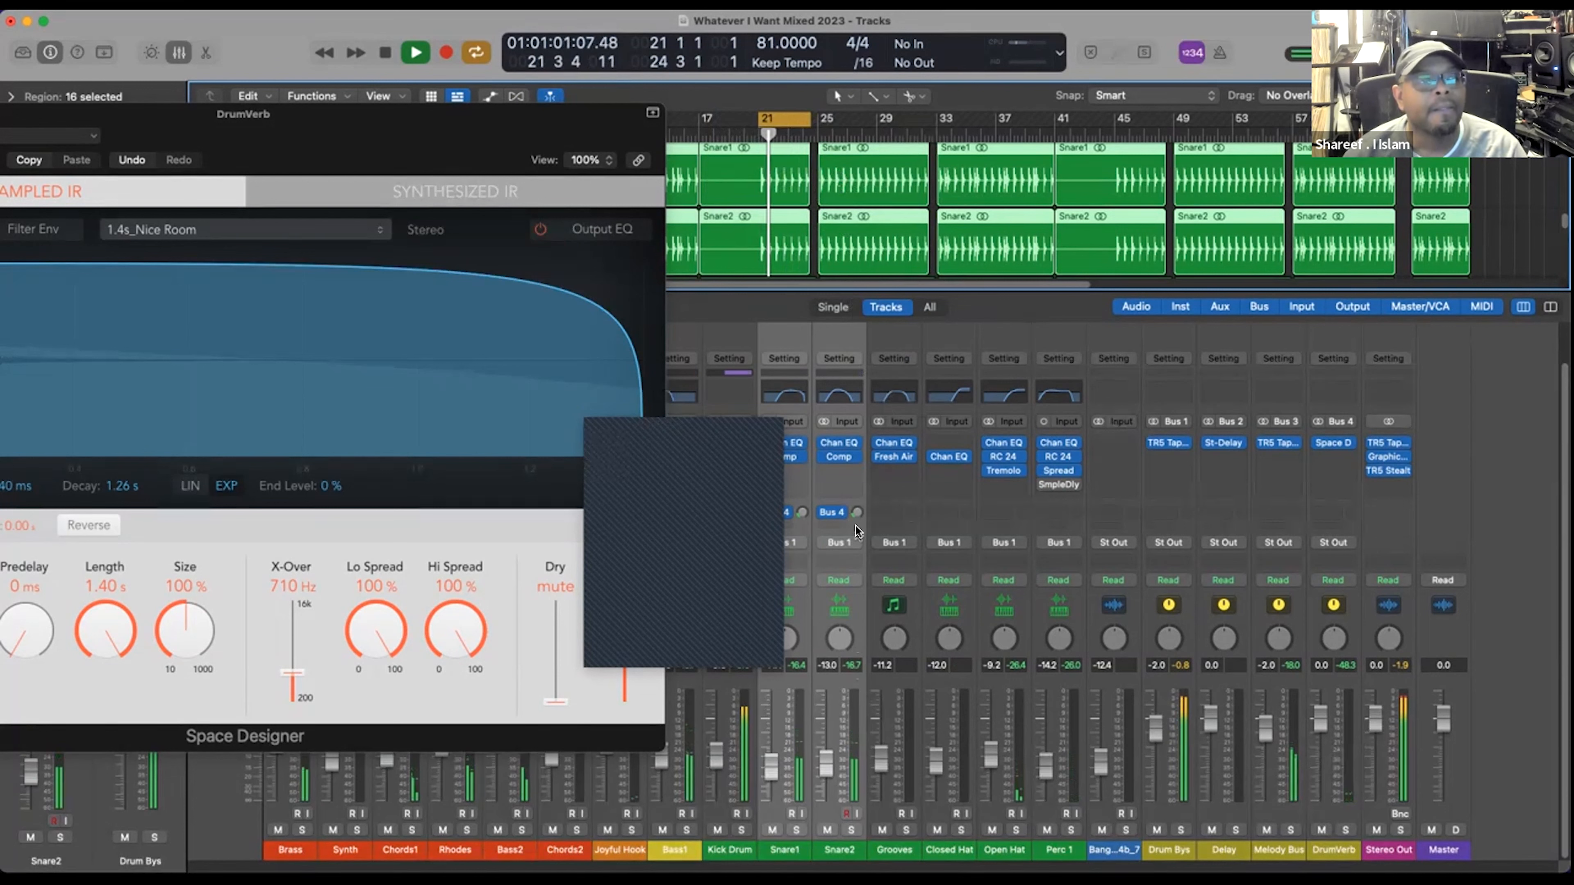
- Adjust the snares' Bus 4 send levels, set Space Designer's wet level to -6.6 dB and close its window
drag(857, 512, 857, 523)
drag(717, 434, 800, 305)
drag(631, 673, 624, 633)
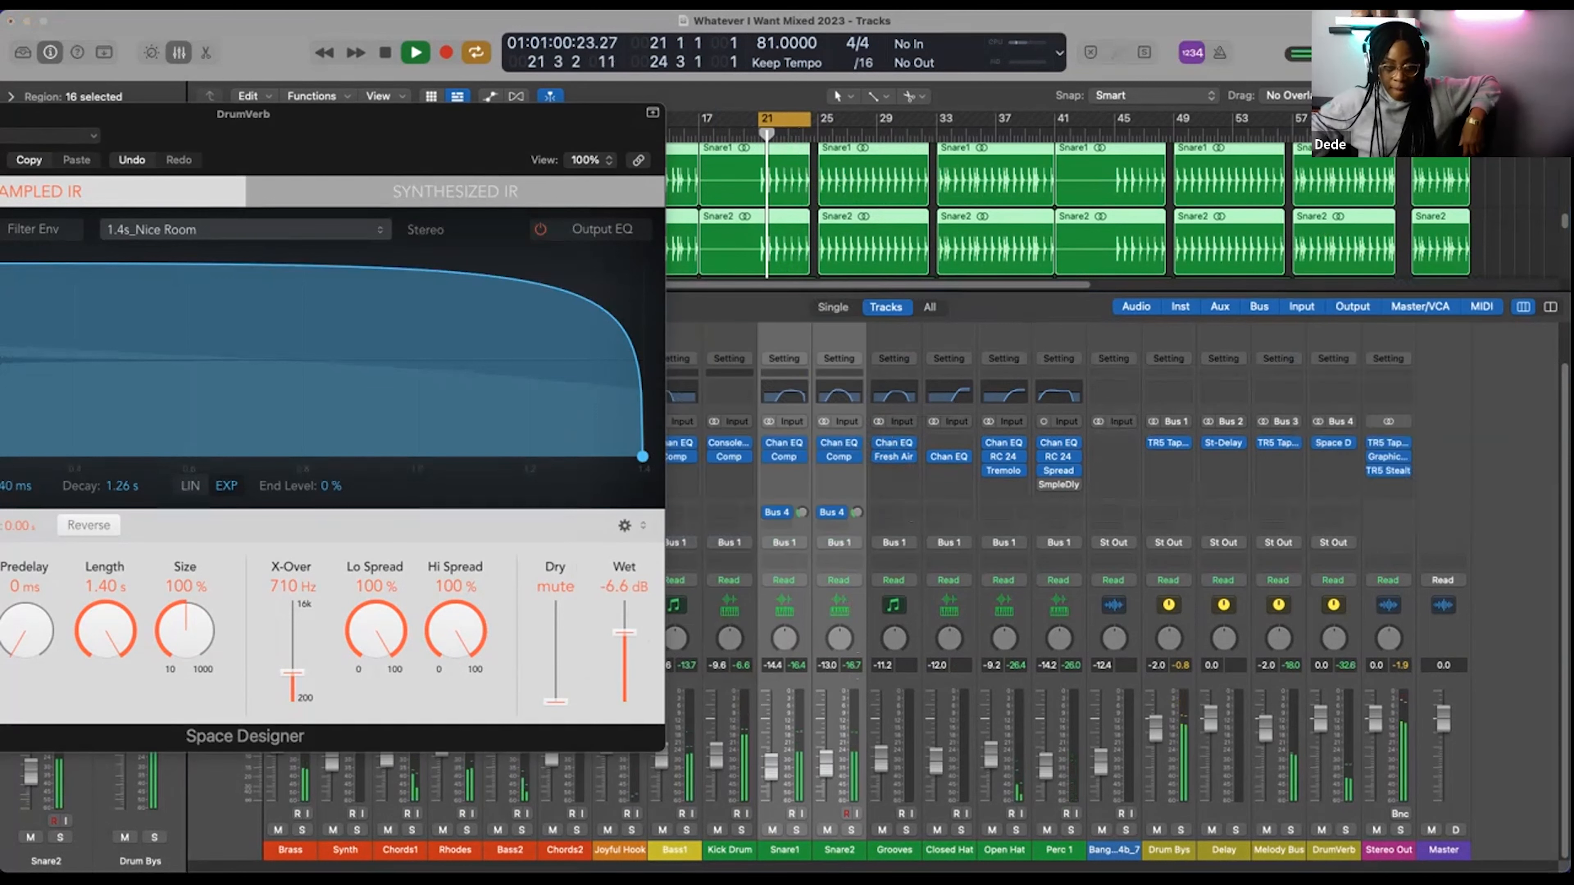
drag(532, 128, 964, 160)
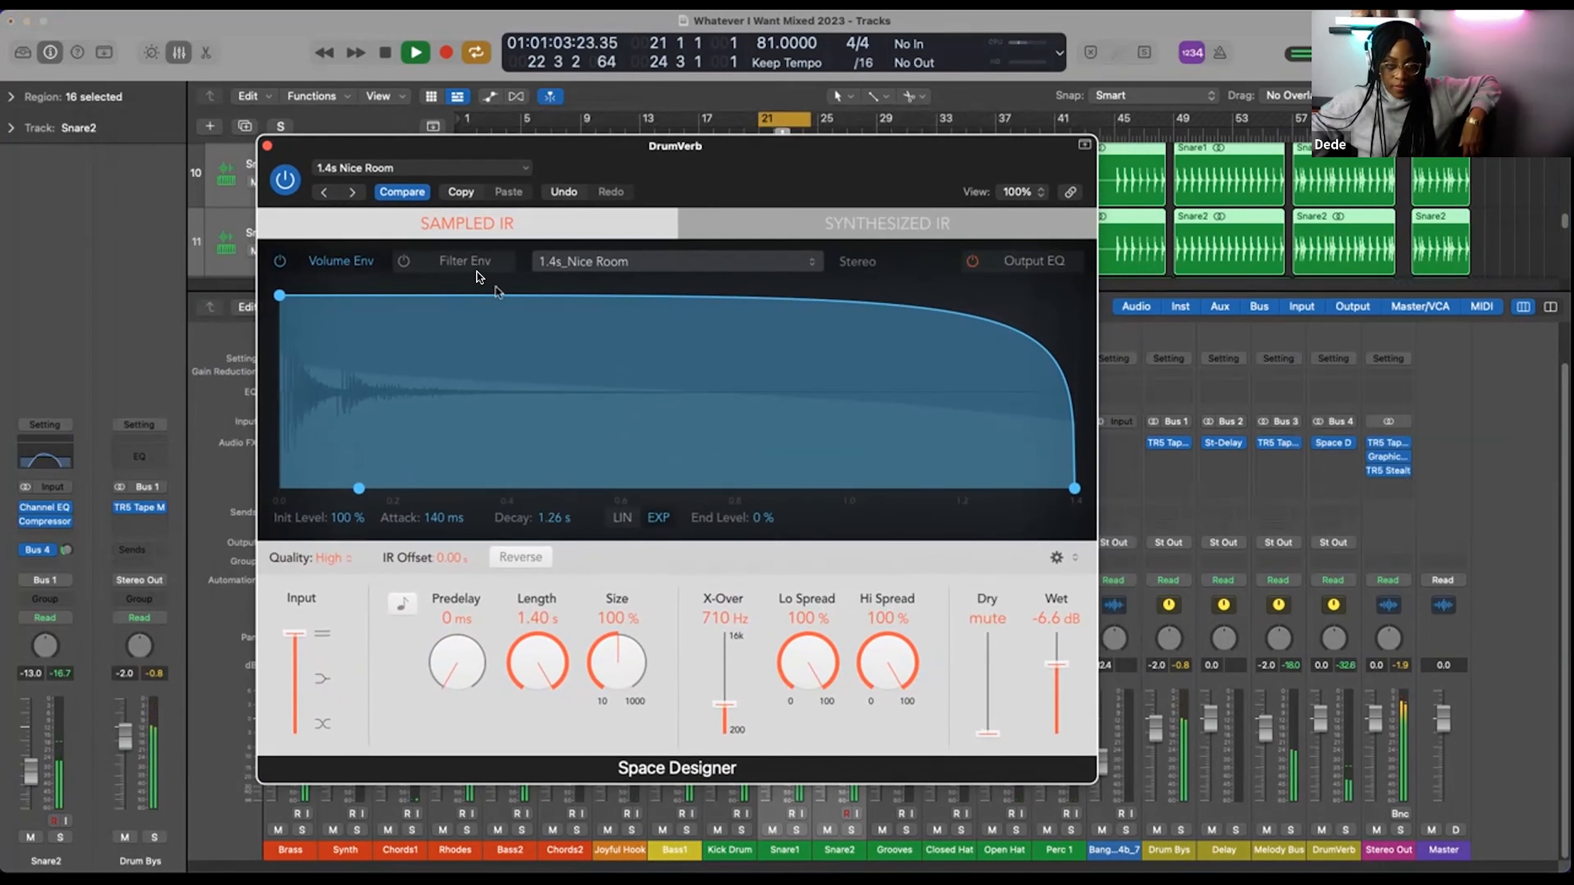
click(267, 147)
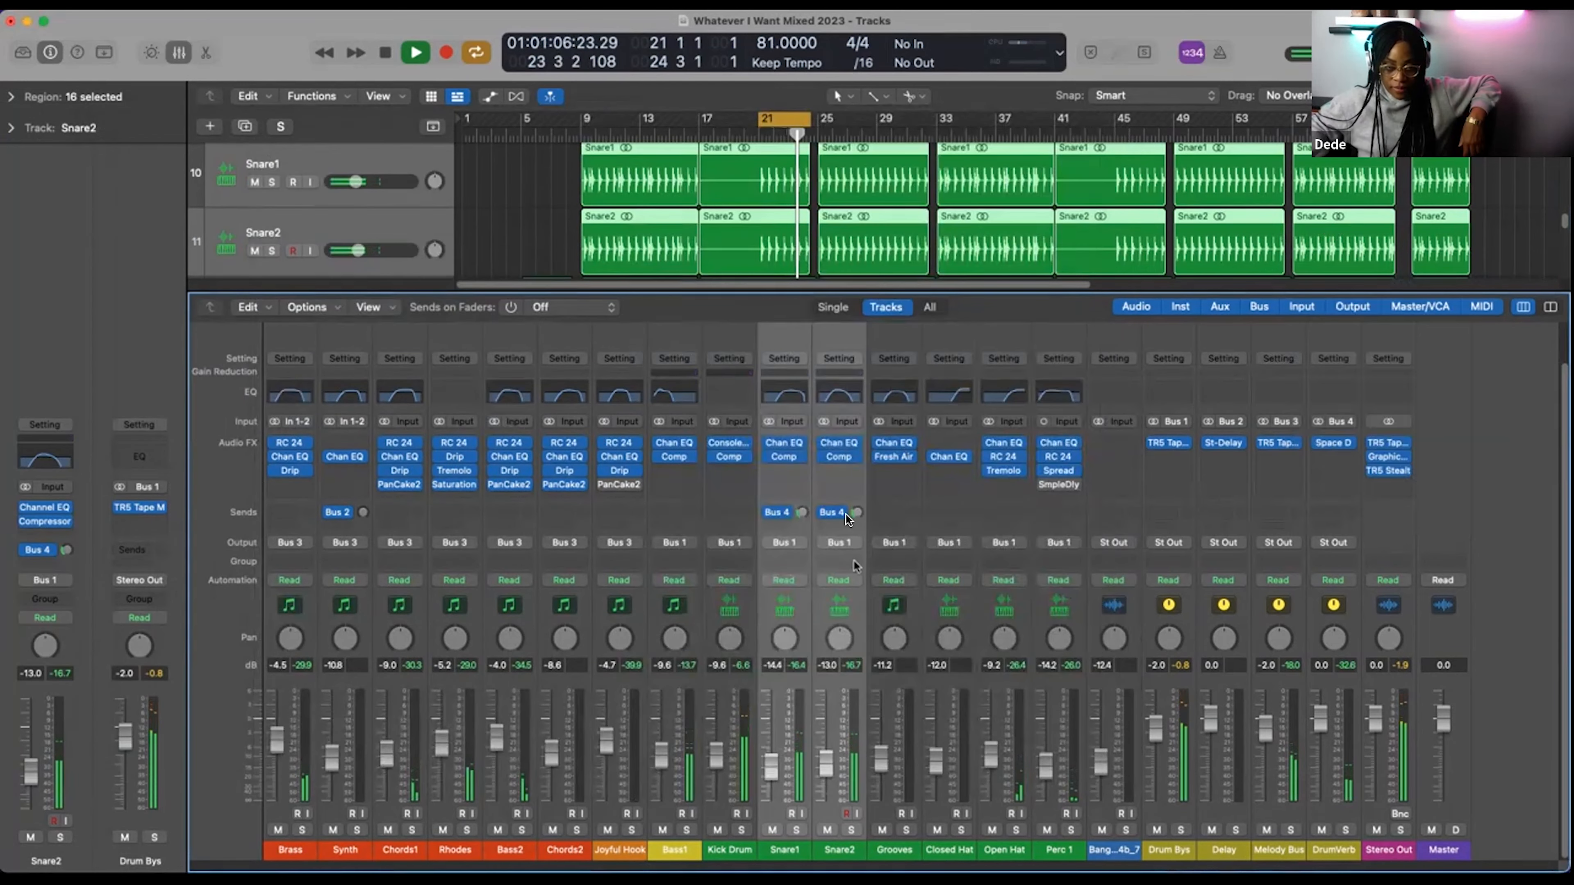
mouse_move(802, 512)
mouse_down()
mouse_move(801, 498)
mouse_move(802, 513)
mouse_up()
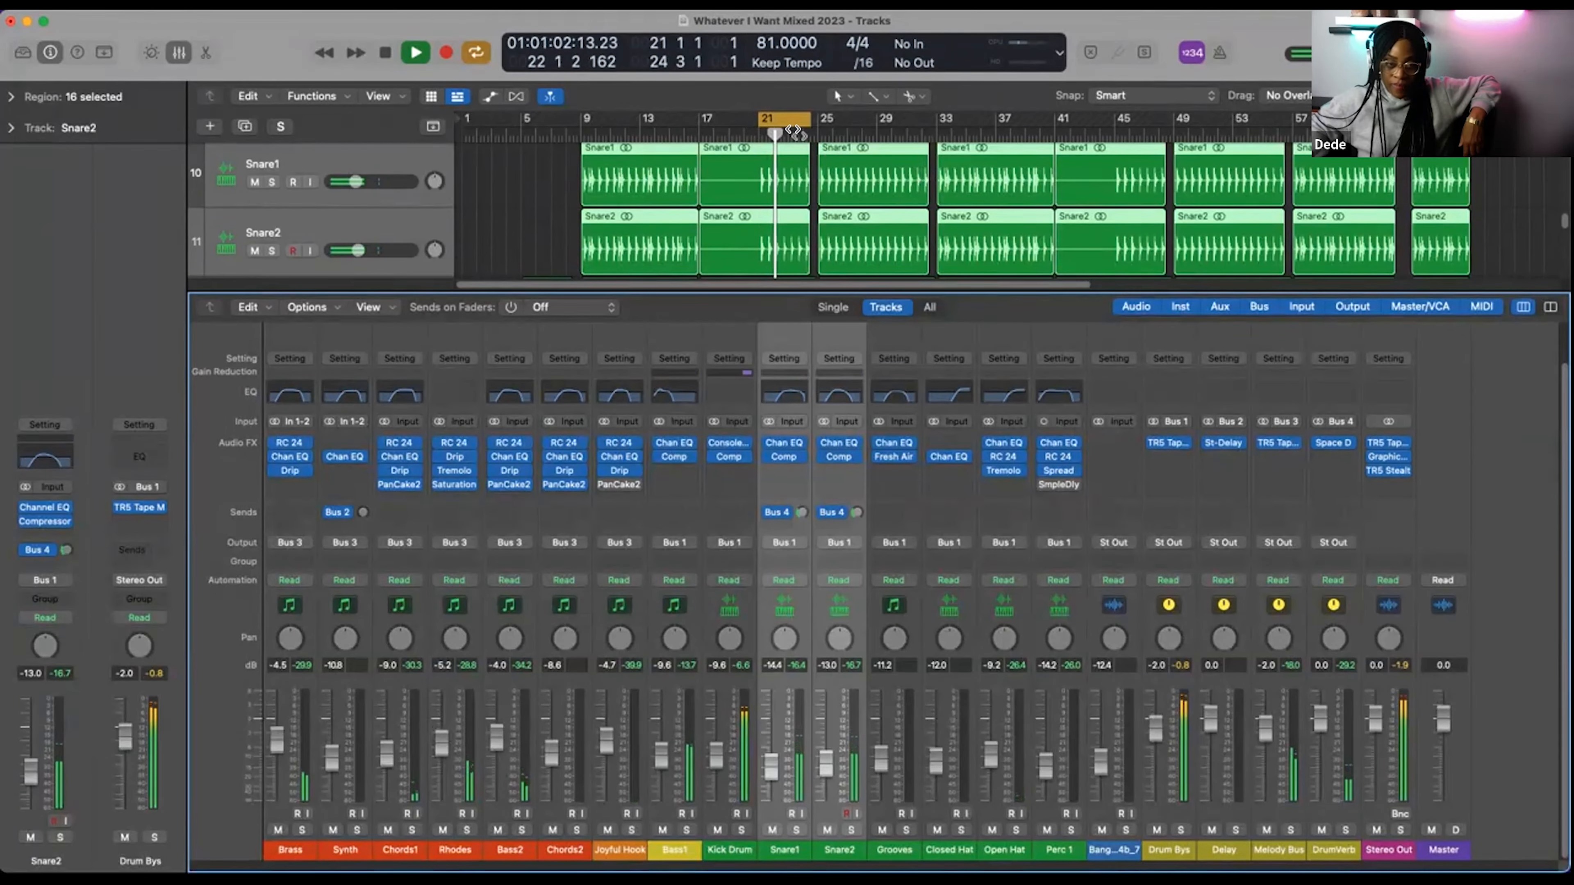
- Move the playback loop to bars 25 to 32 and send Closed Hat to Bus 4 (DrumVerb) at about -12.7 dB
drag(790, 118, 923, 122)
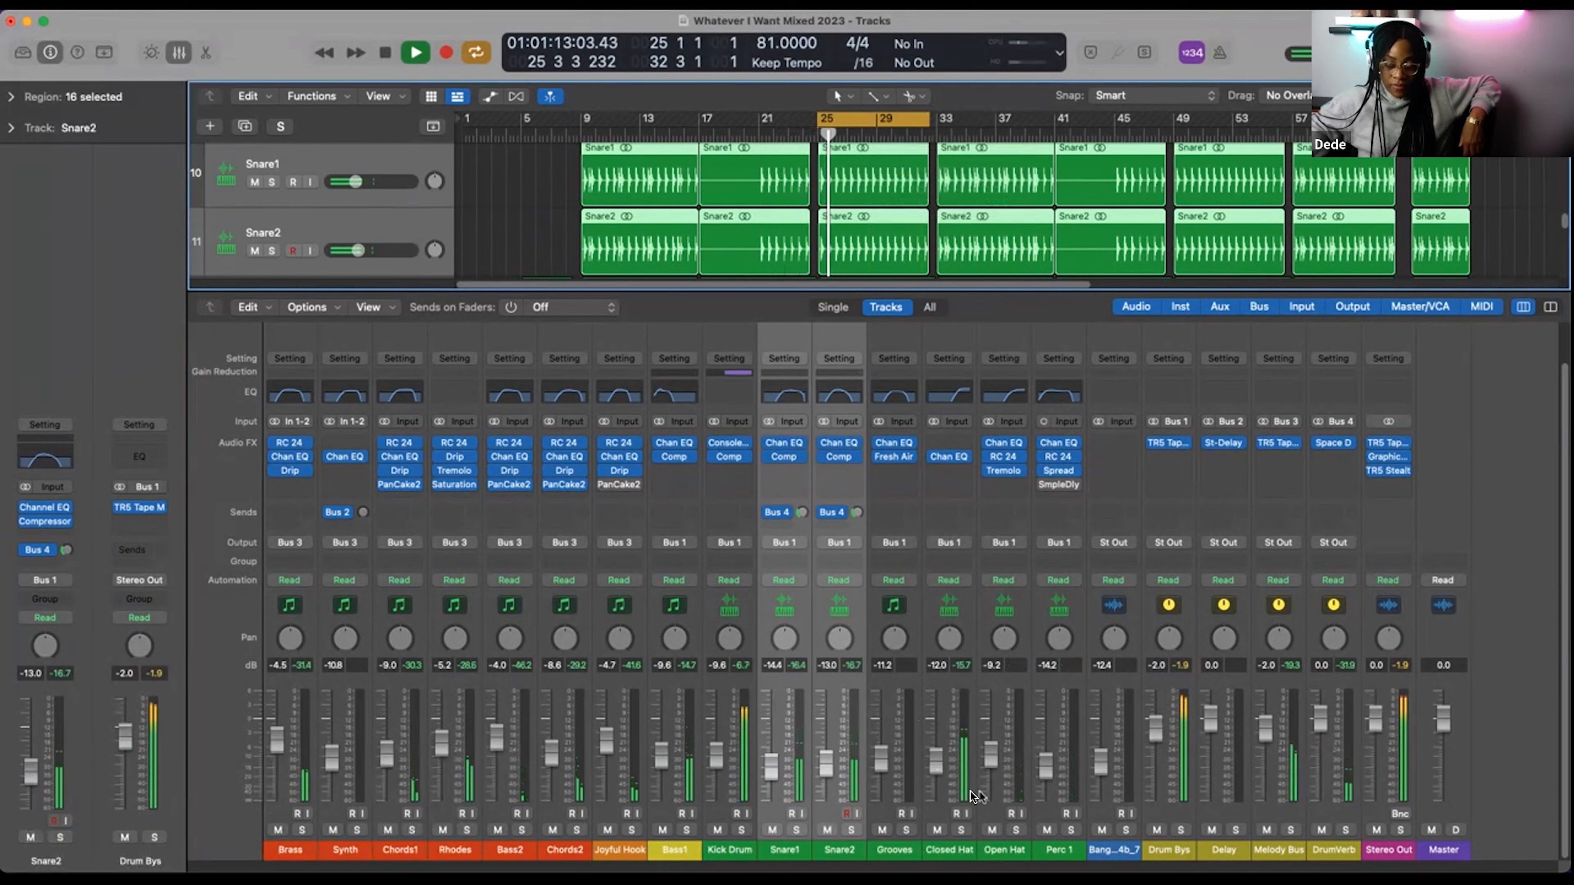
click(948, 682)
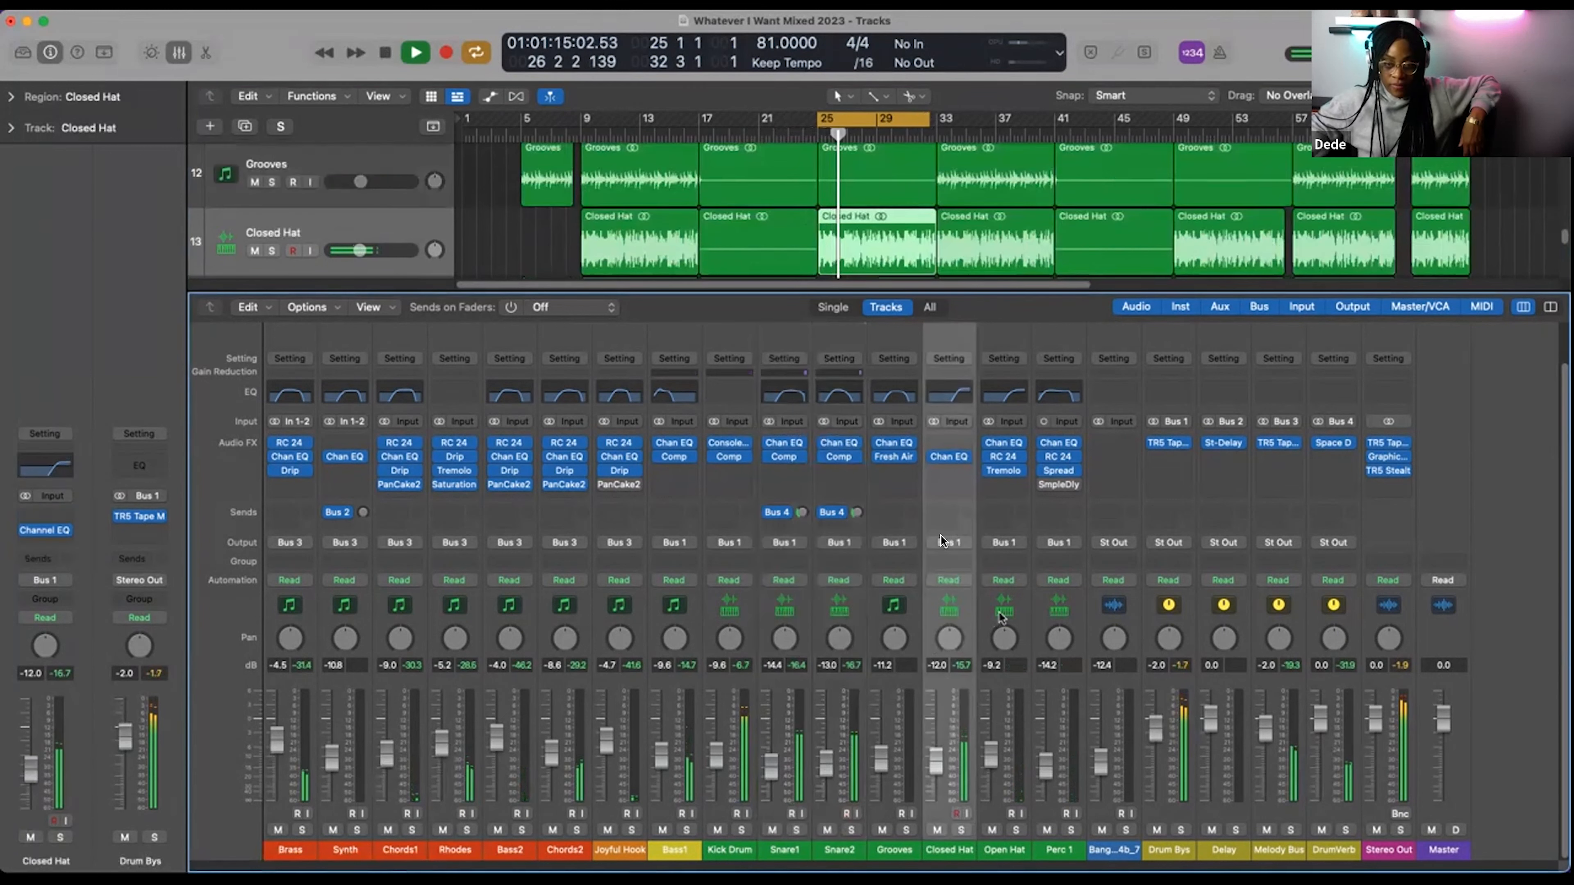
click(943, 512)
mouse_move(986, 537)
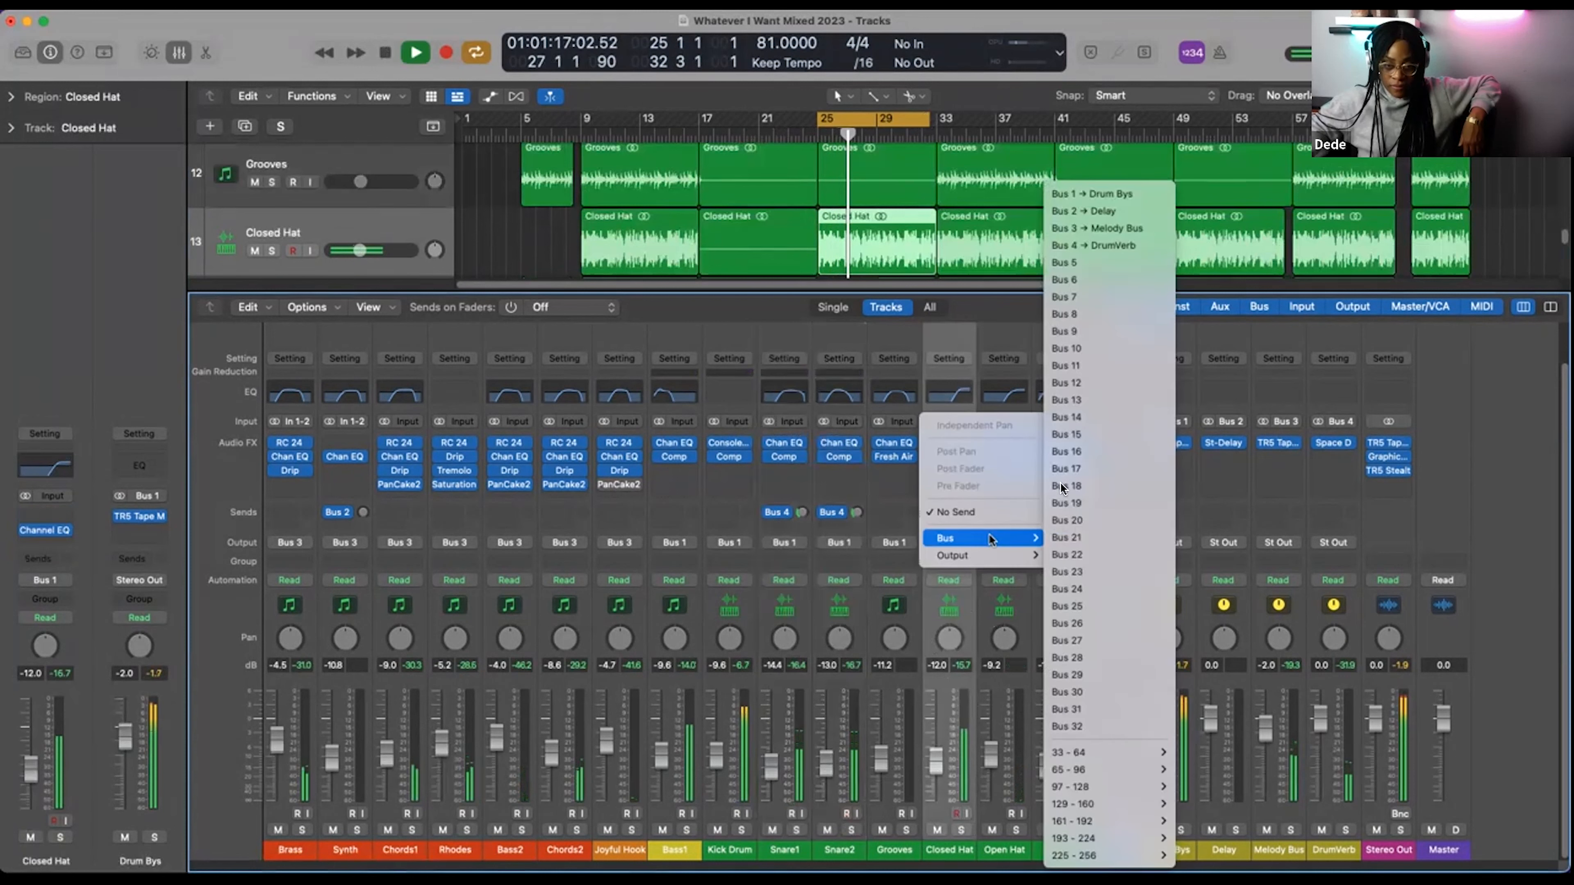
click(1083, 248)
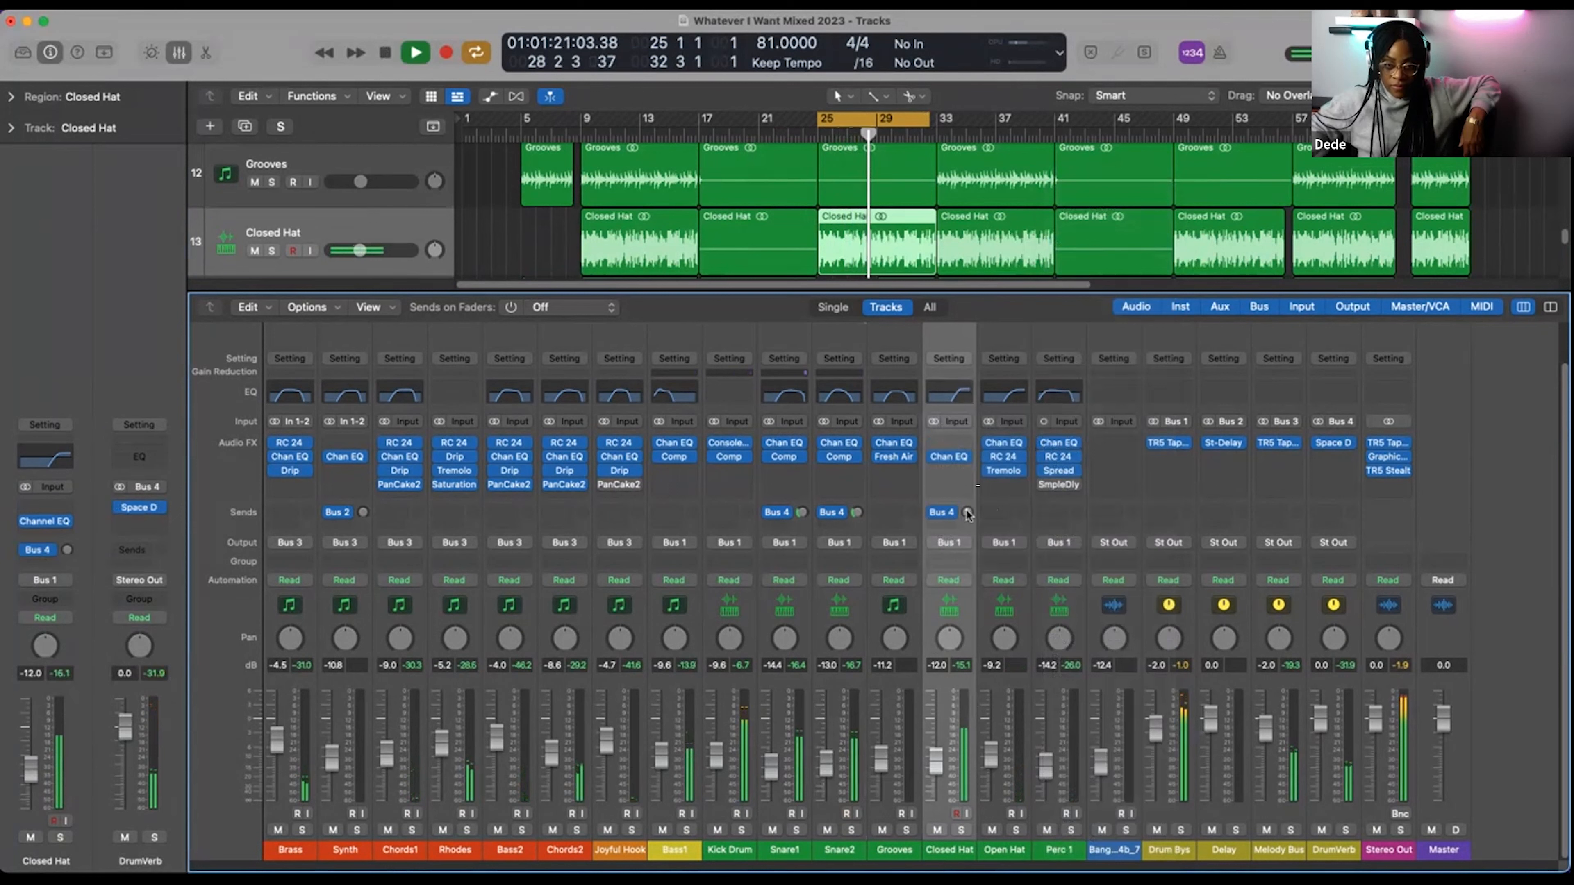
drag(987, 428, 1029, 454)
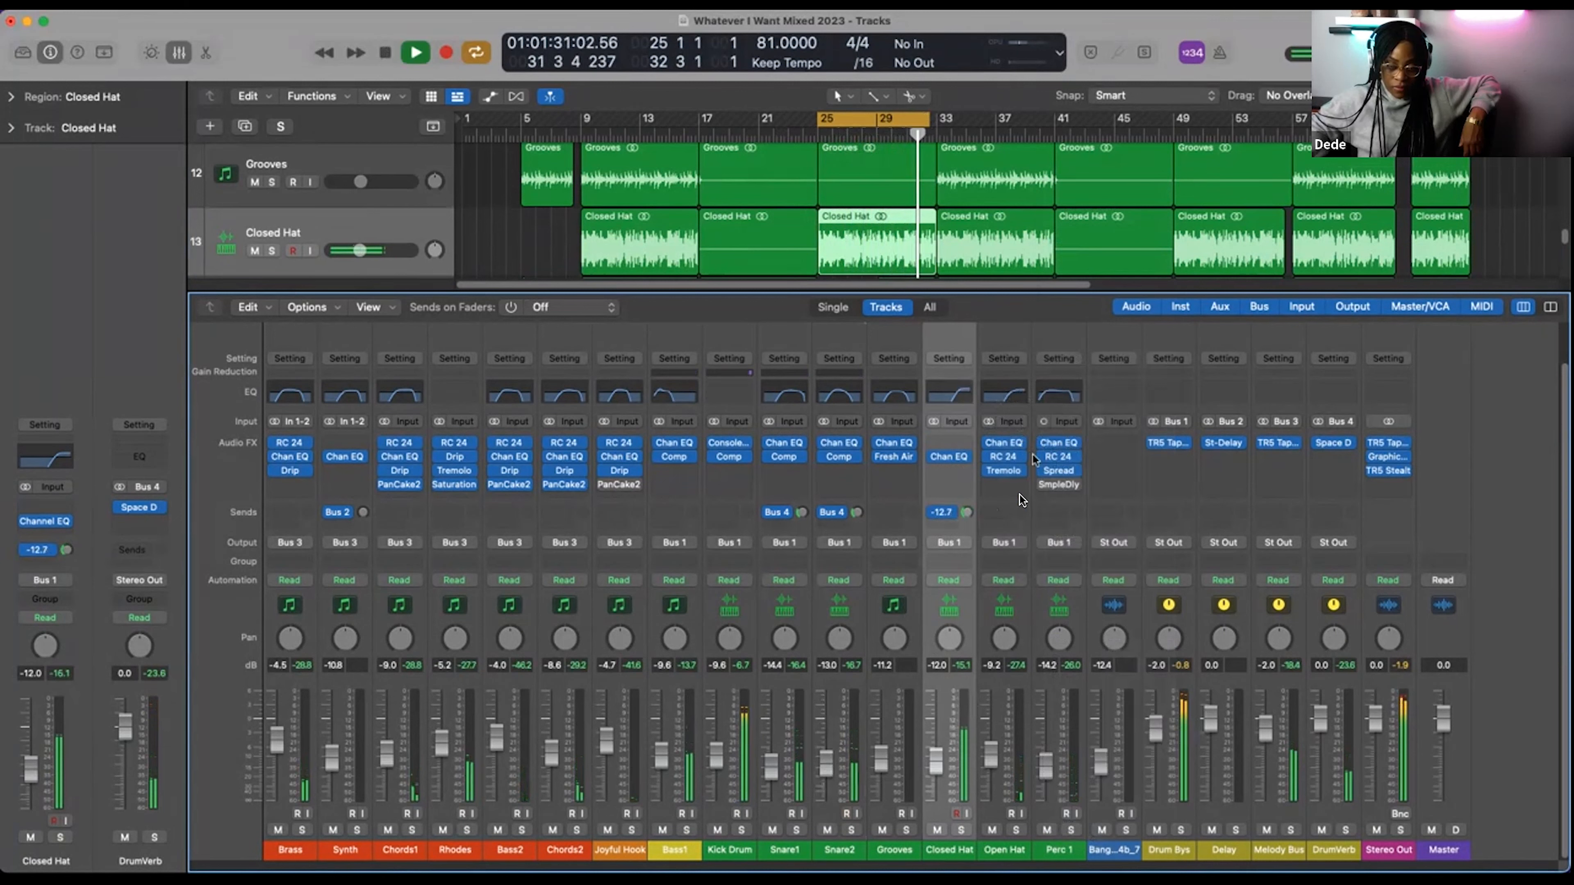
- Send the Open Hat channel to Bus 4 (DrumVerb) at about -14.7 dB
click(1022, 793)
click(994, 513)
mouse_move(1016, 539)
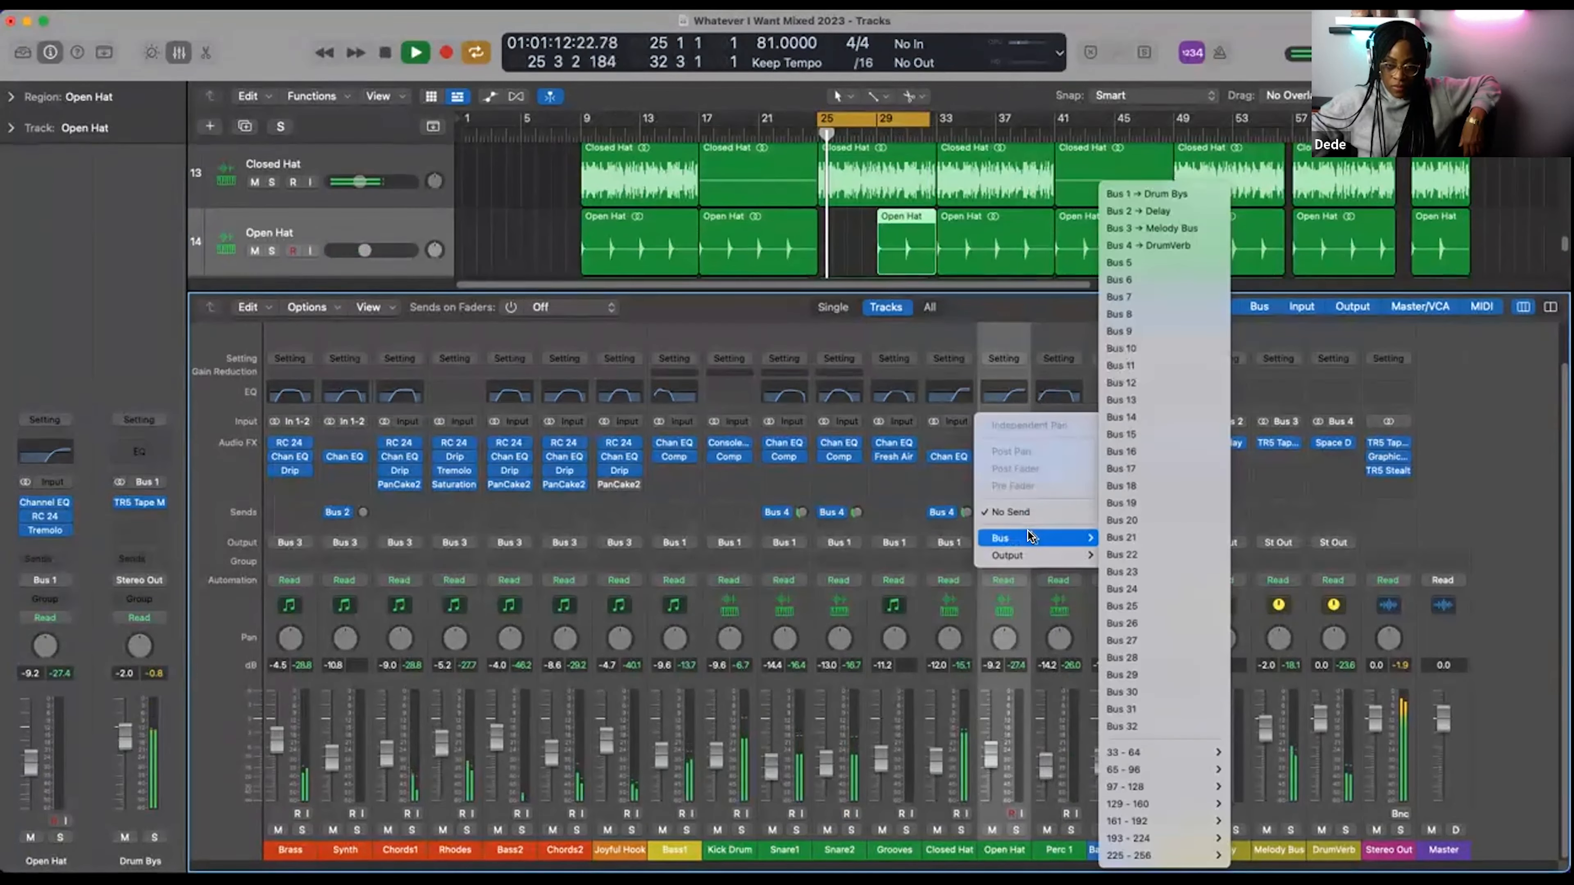
click(1177, 246)
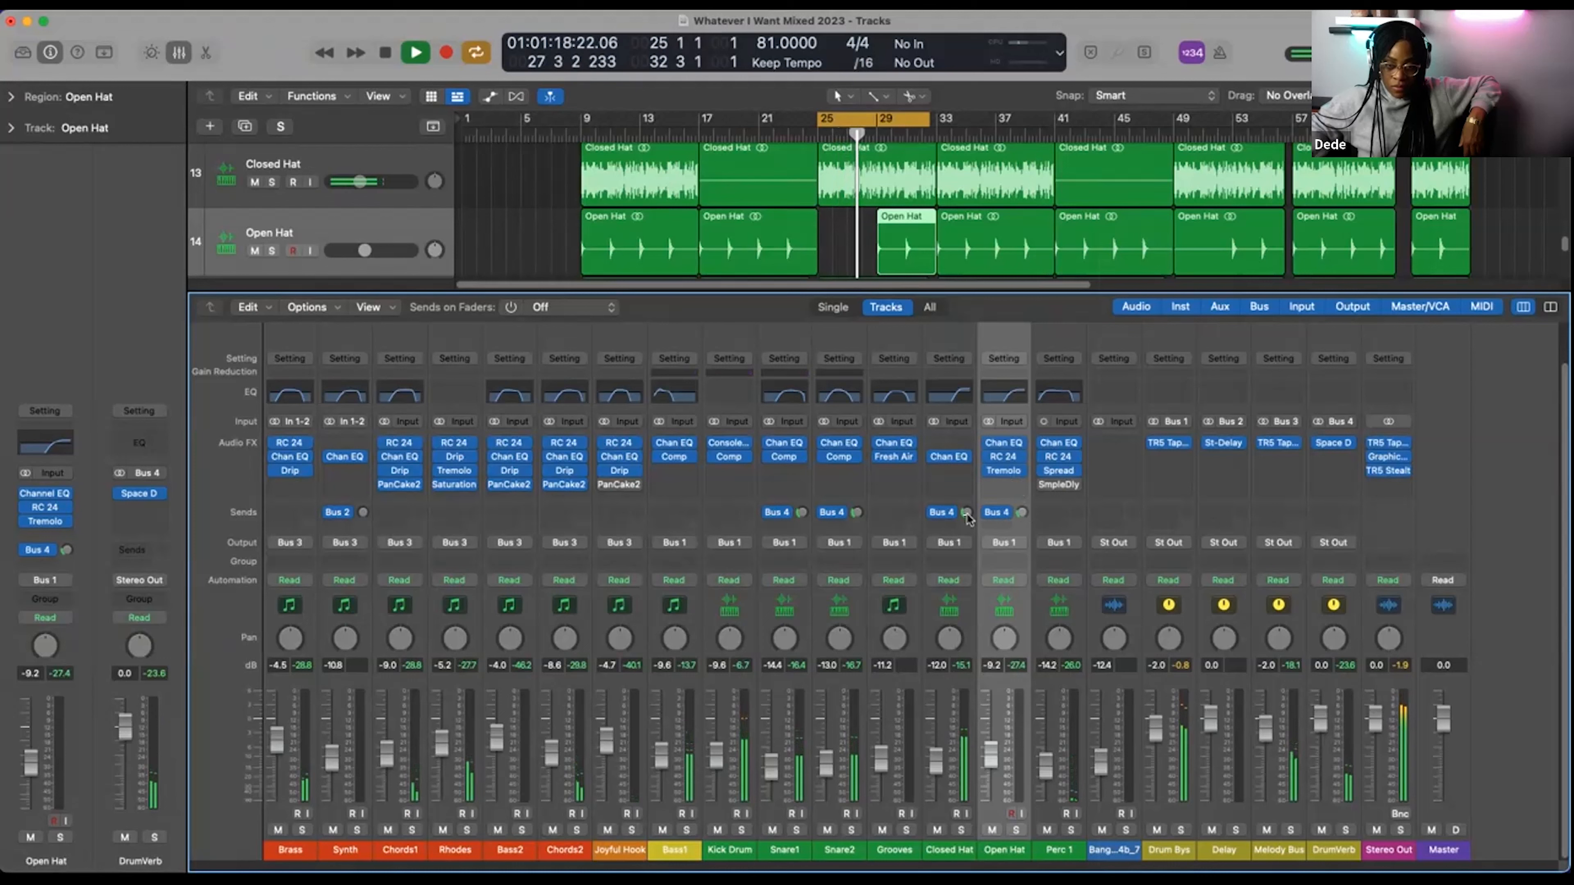
drag(1020, 511, 1020, 508)
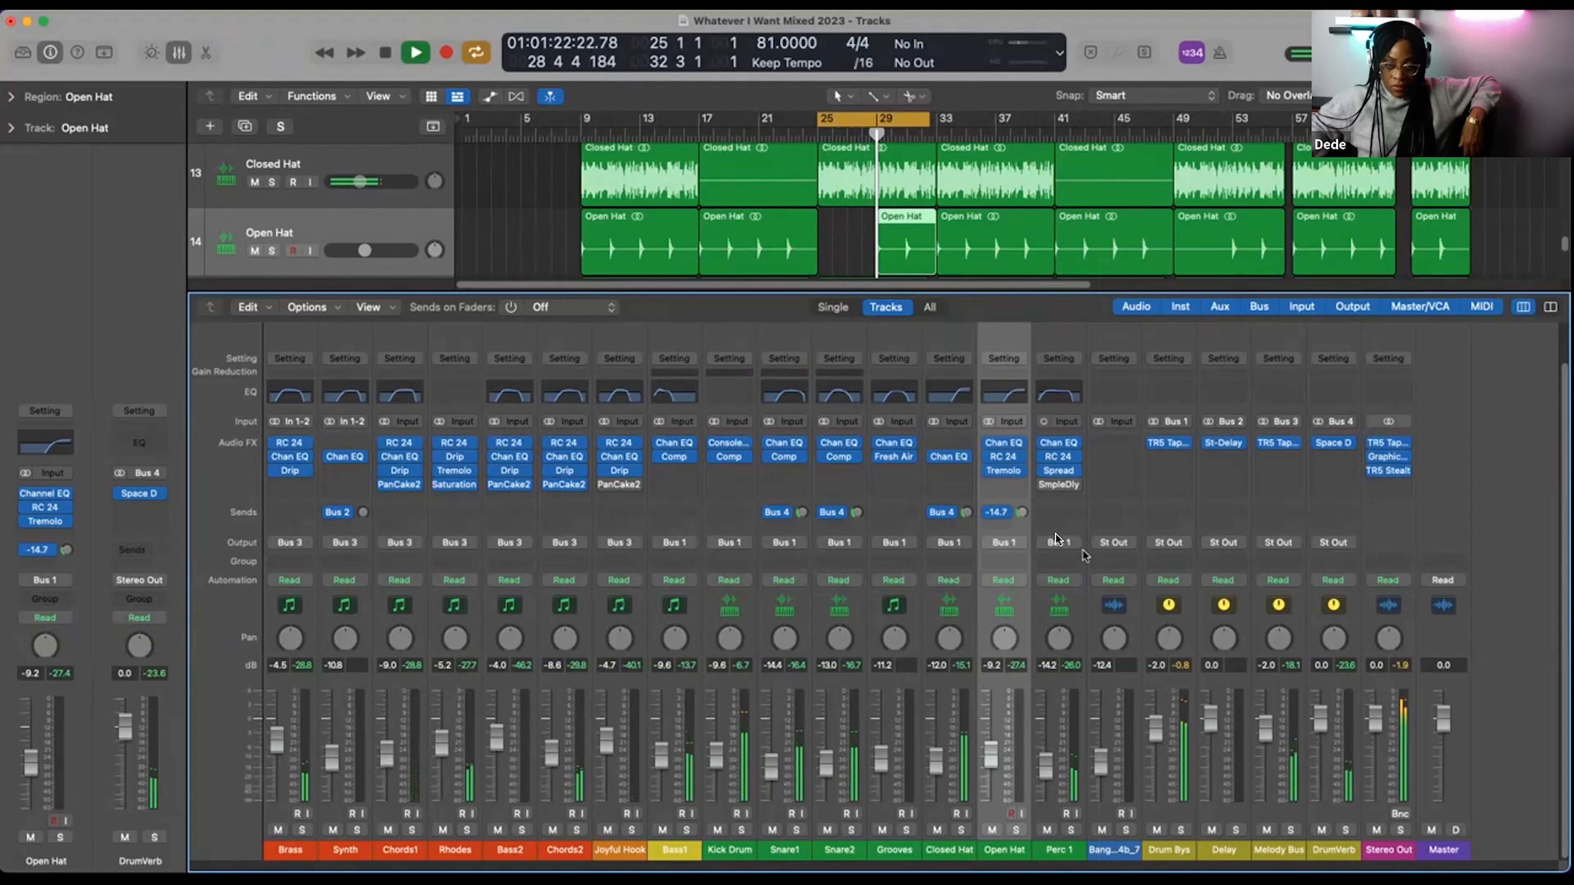
- Send the Perc 1 channel to Bus 4 (DrumVerb)
click(1054, 512)
mouse_move(1136, 551)
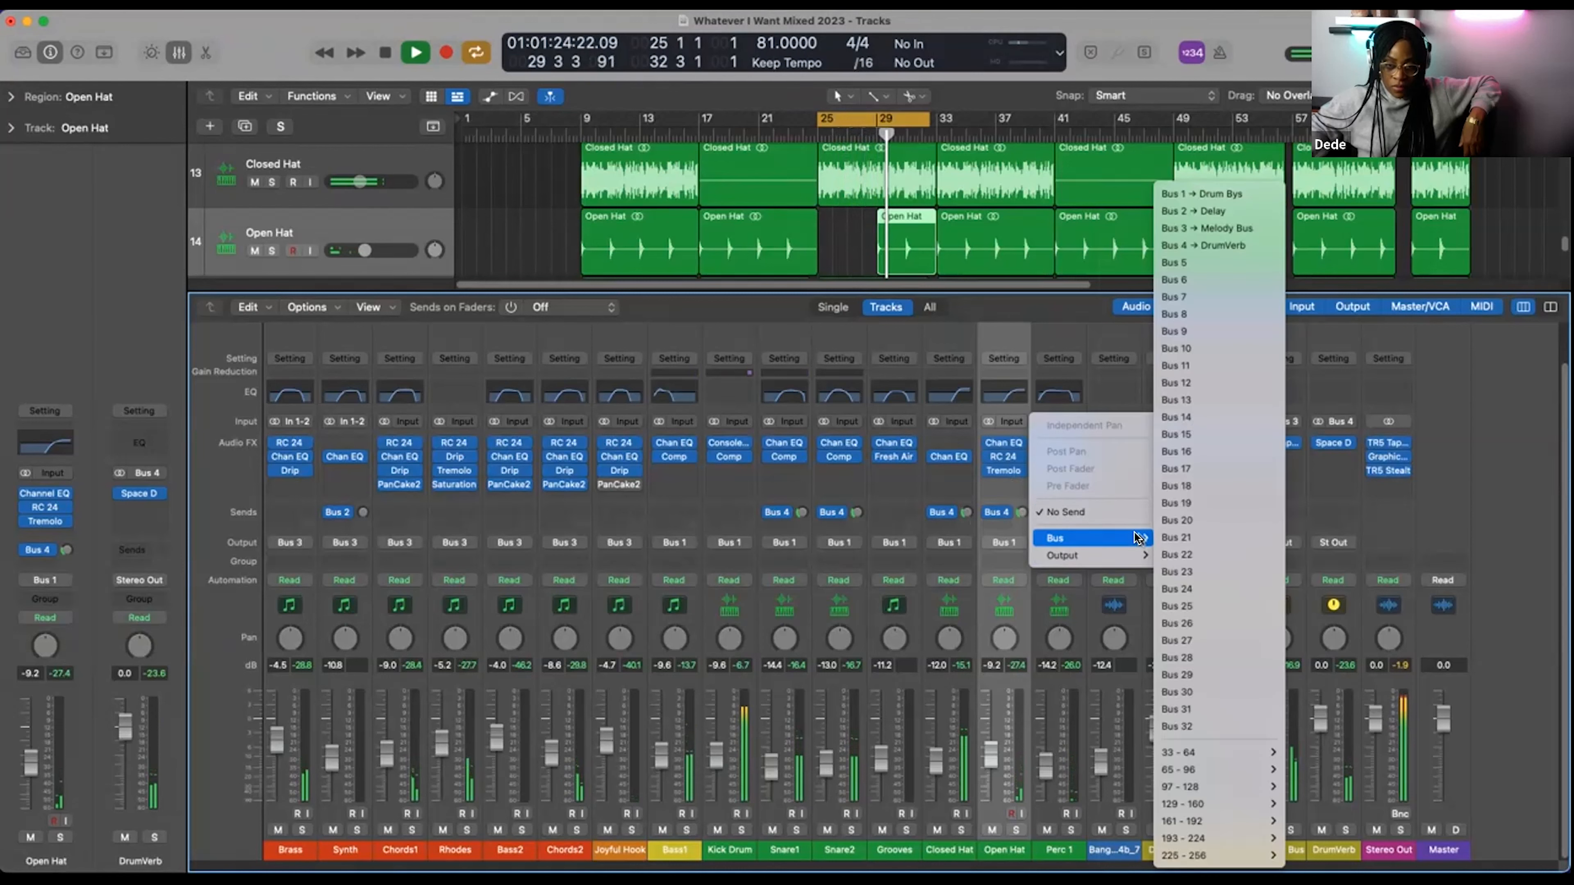
click(1173, 246)
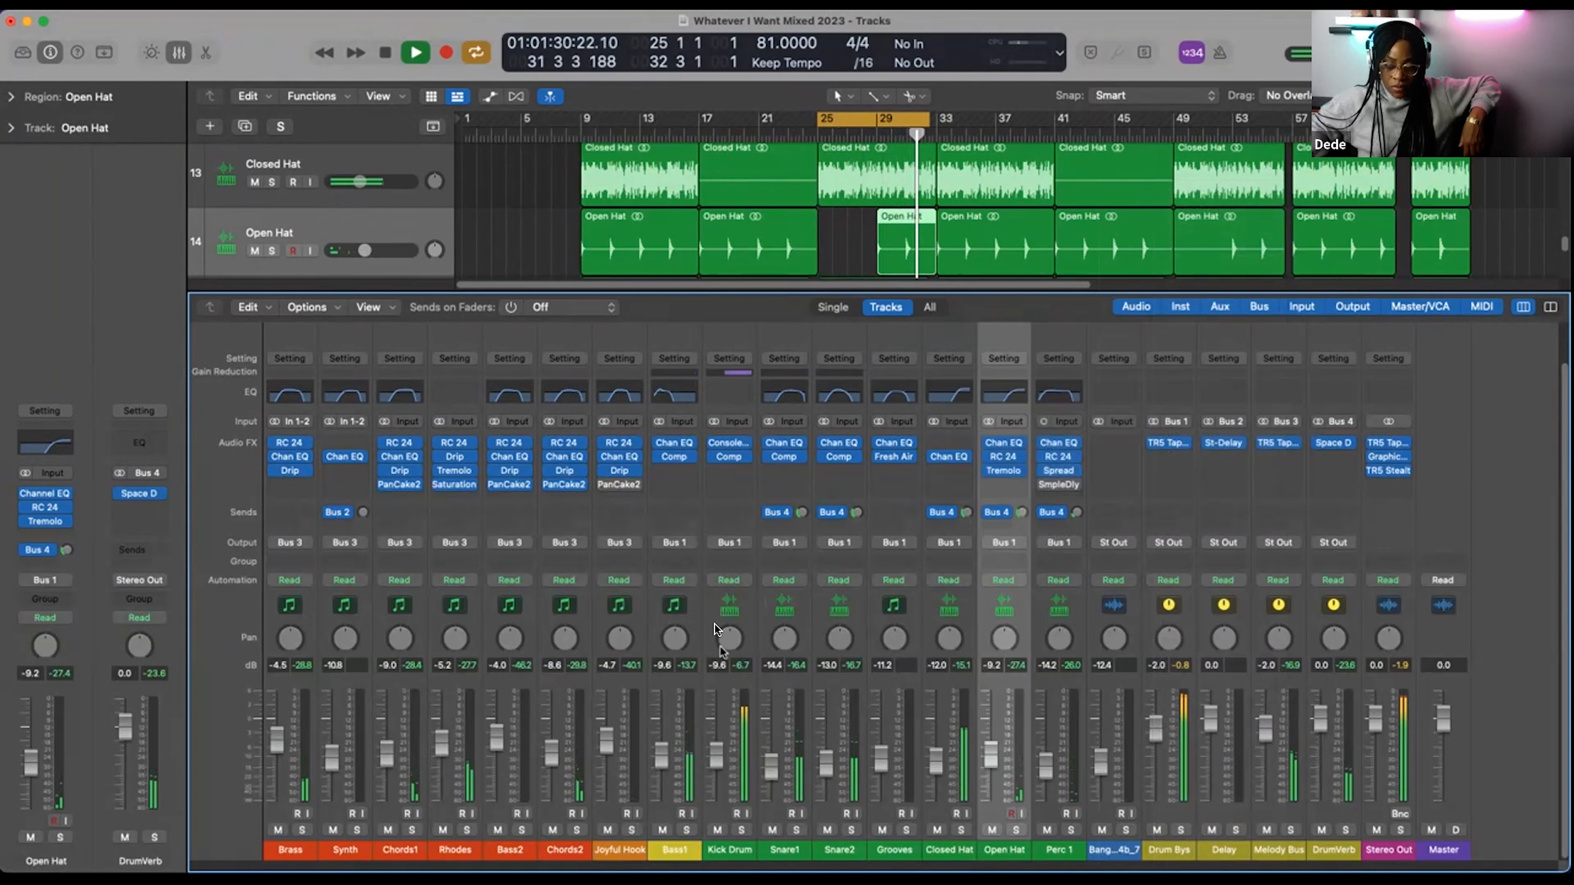
- Send the Kick Drum channel to Bus 4 (DrumVerb) and adjust its send level
click(729, 513)
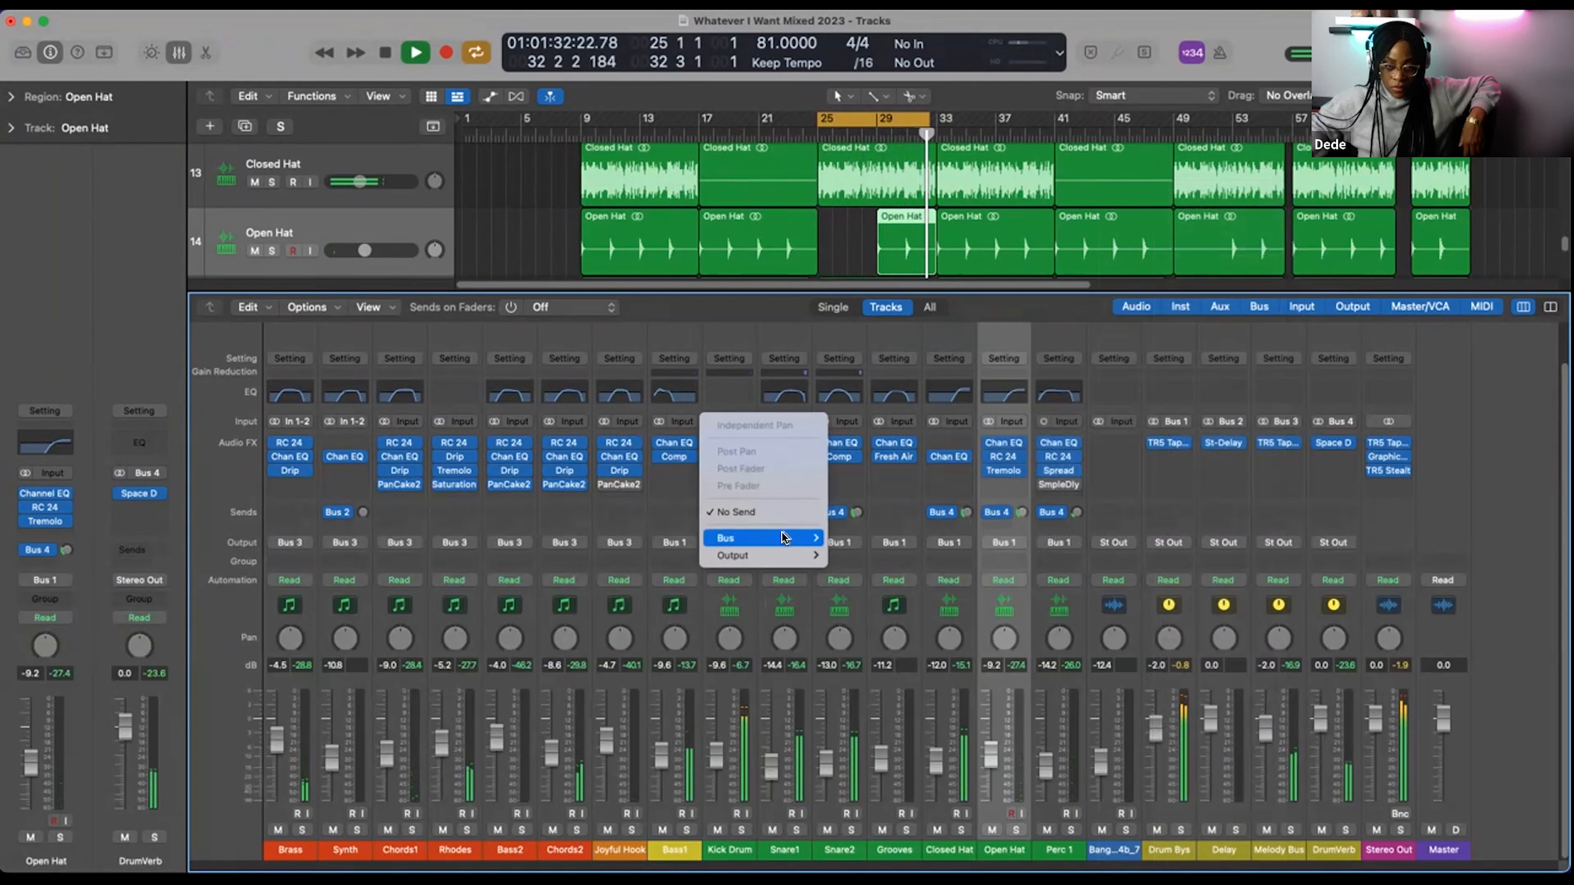
mouse_move(803, 538)
click(876, 245)
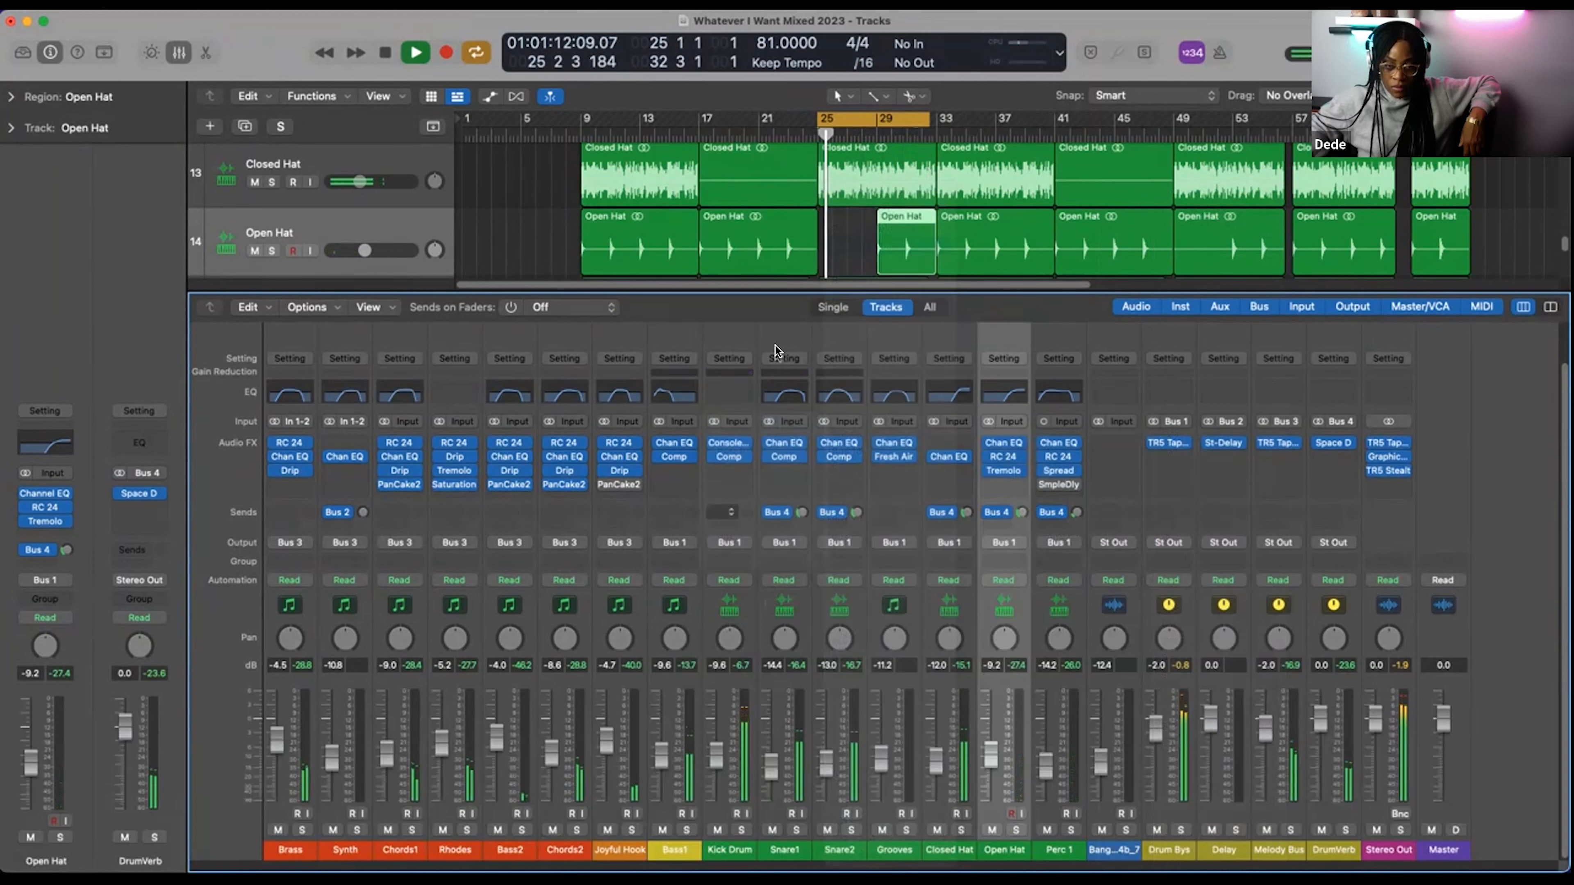
drag(748, 514, 748, 542)
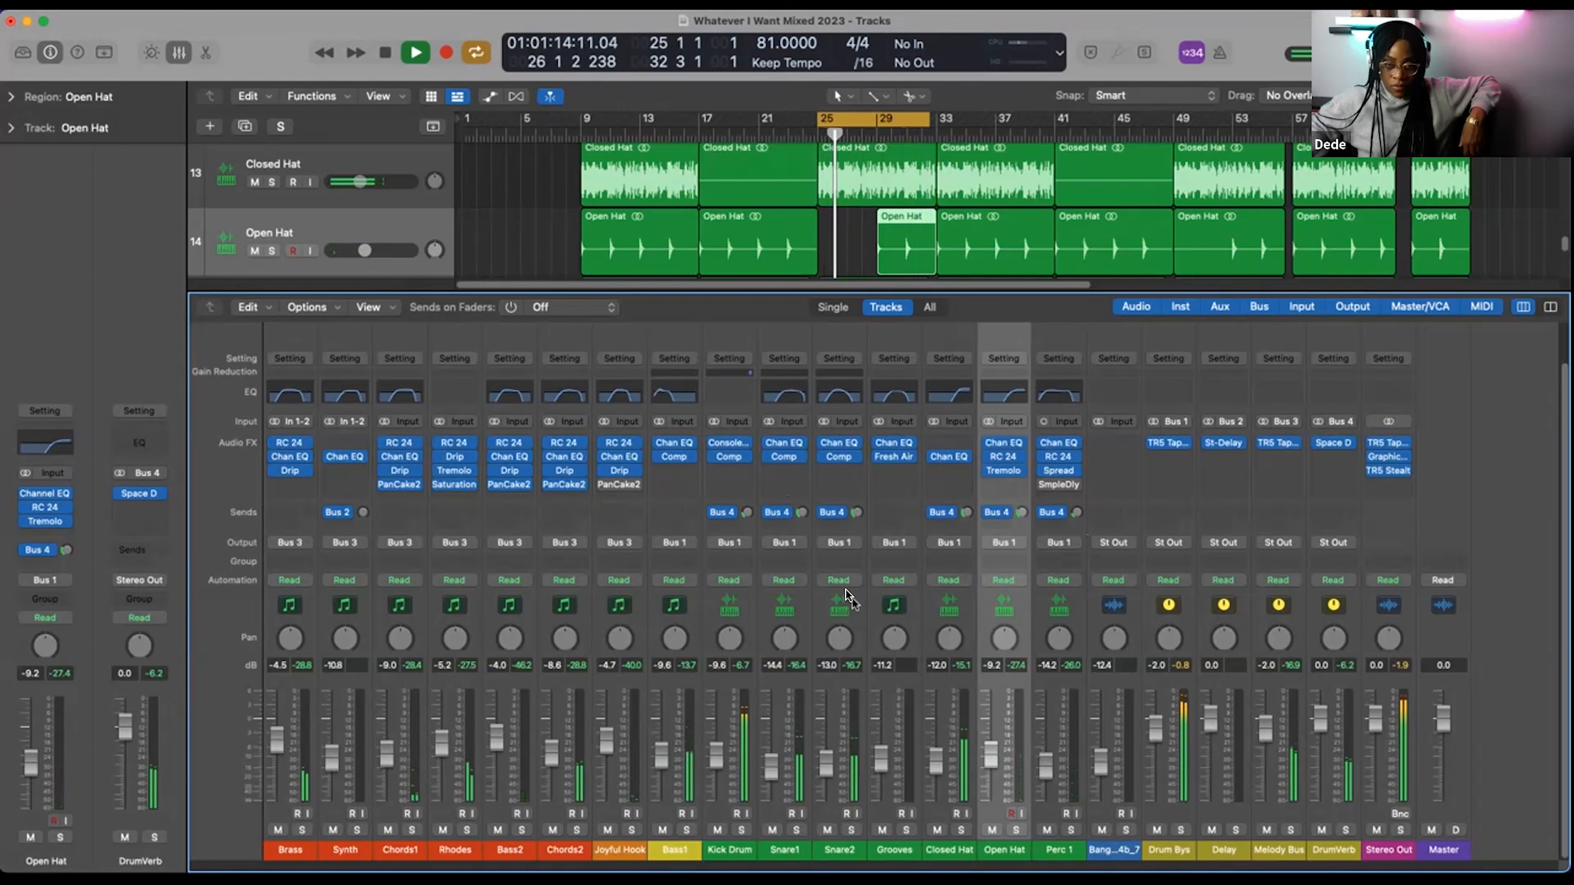
- Select the Kick Drum, Snare1, Snare2, Closed Hat, Open Hat and Perc 1 channels and bypass their Bus 4 sends together during playback
drag(840, 606, 730, 612)
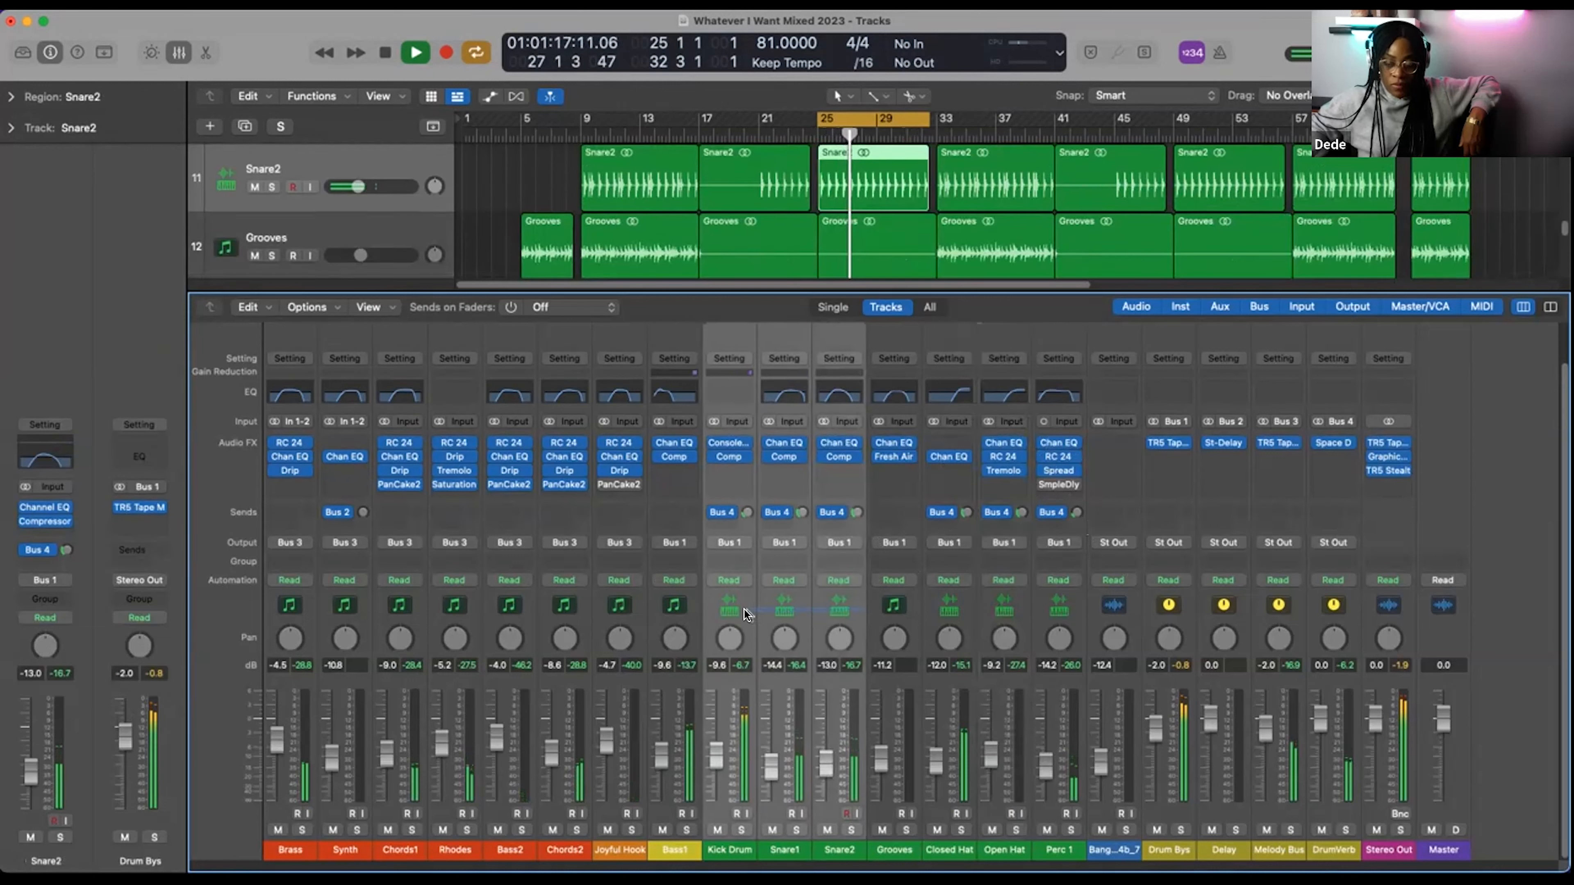
super+click(970, 631)
super+click(1016, 625)
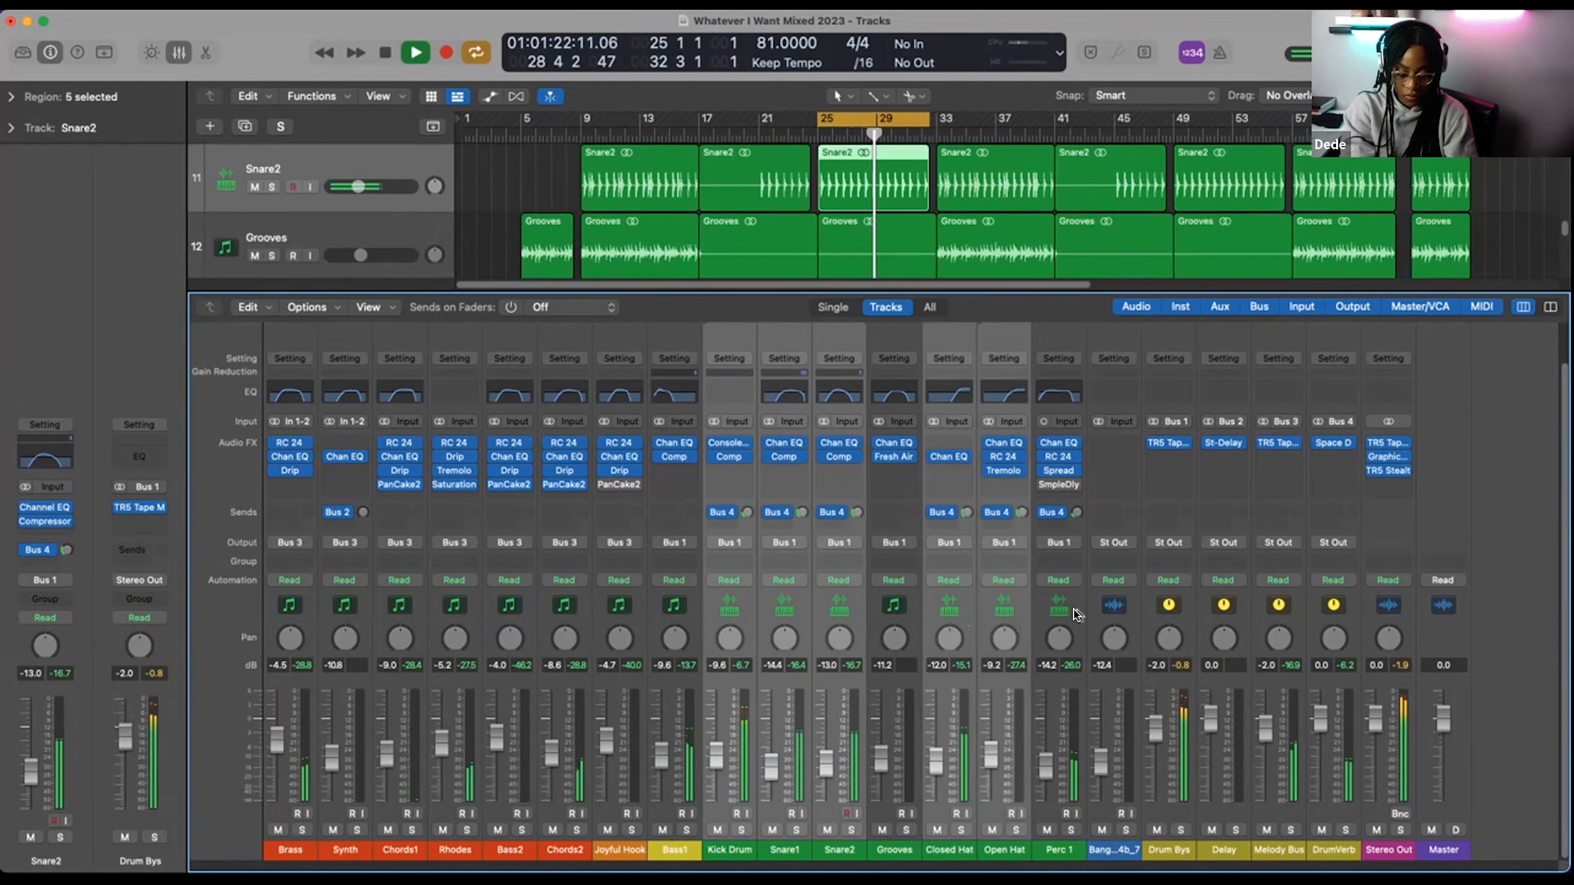
super+click(1075, 614)
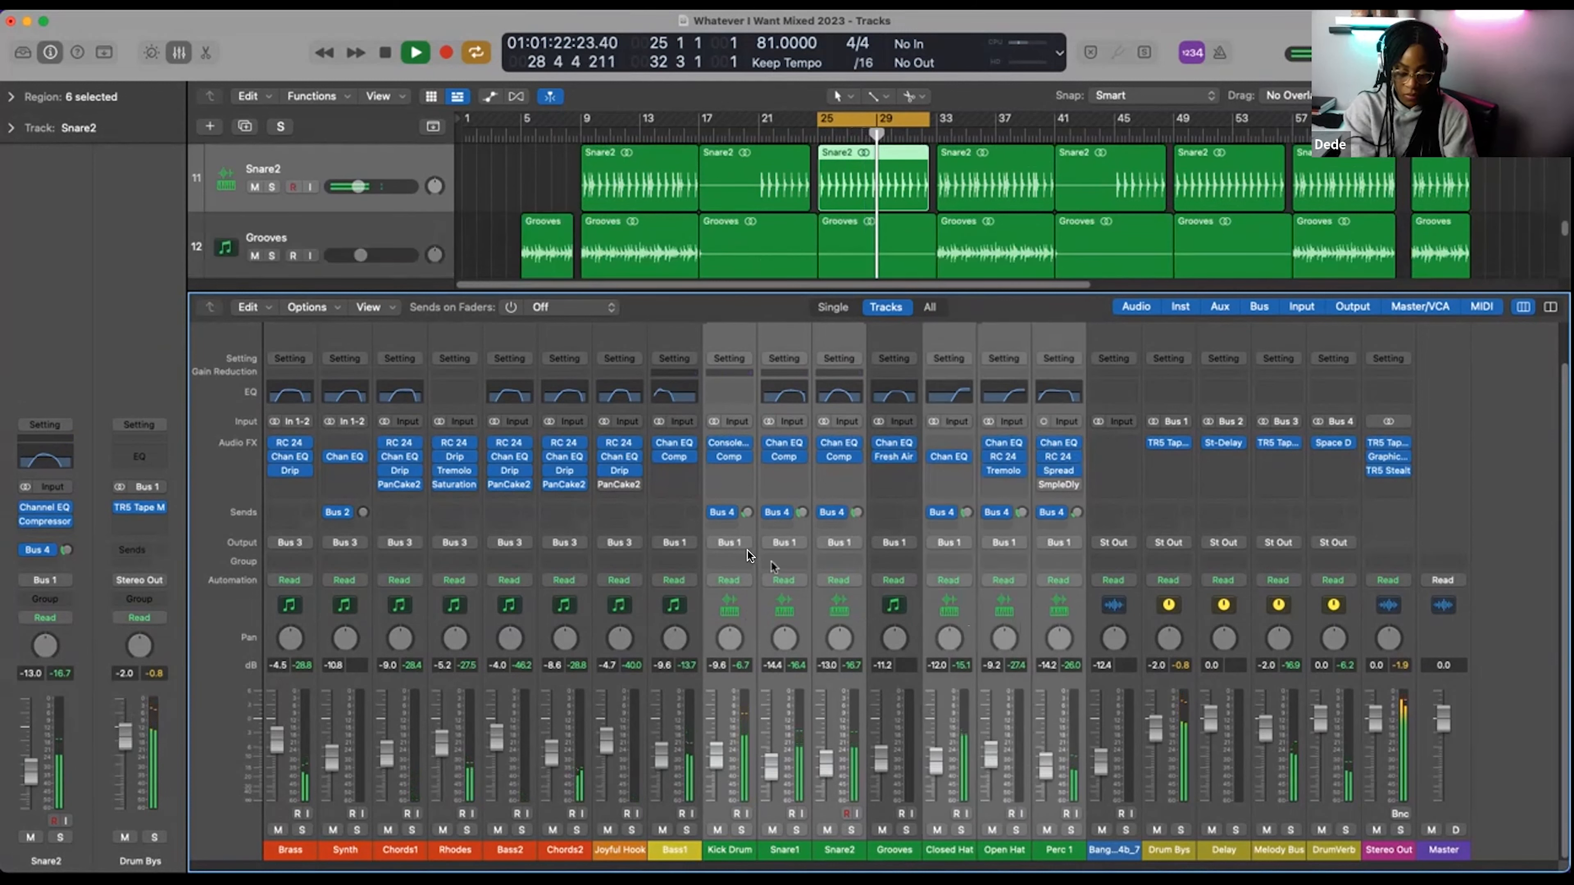
click(715, 513)
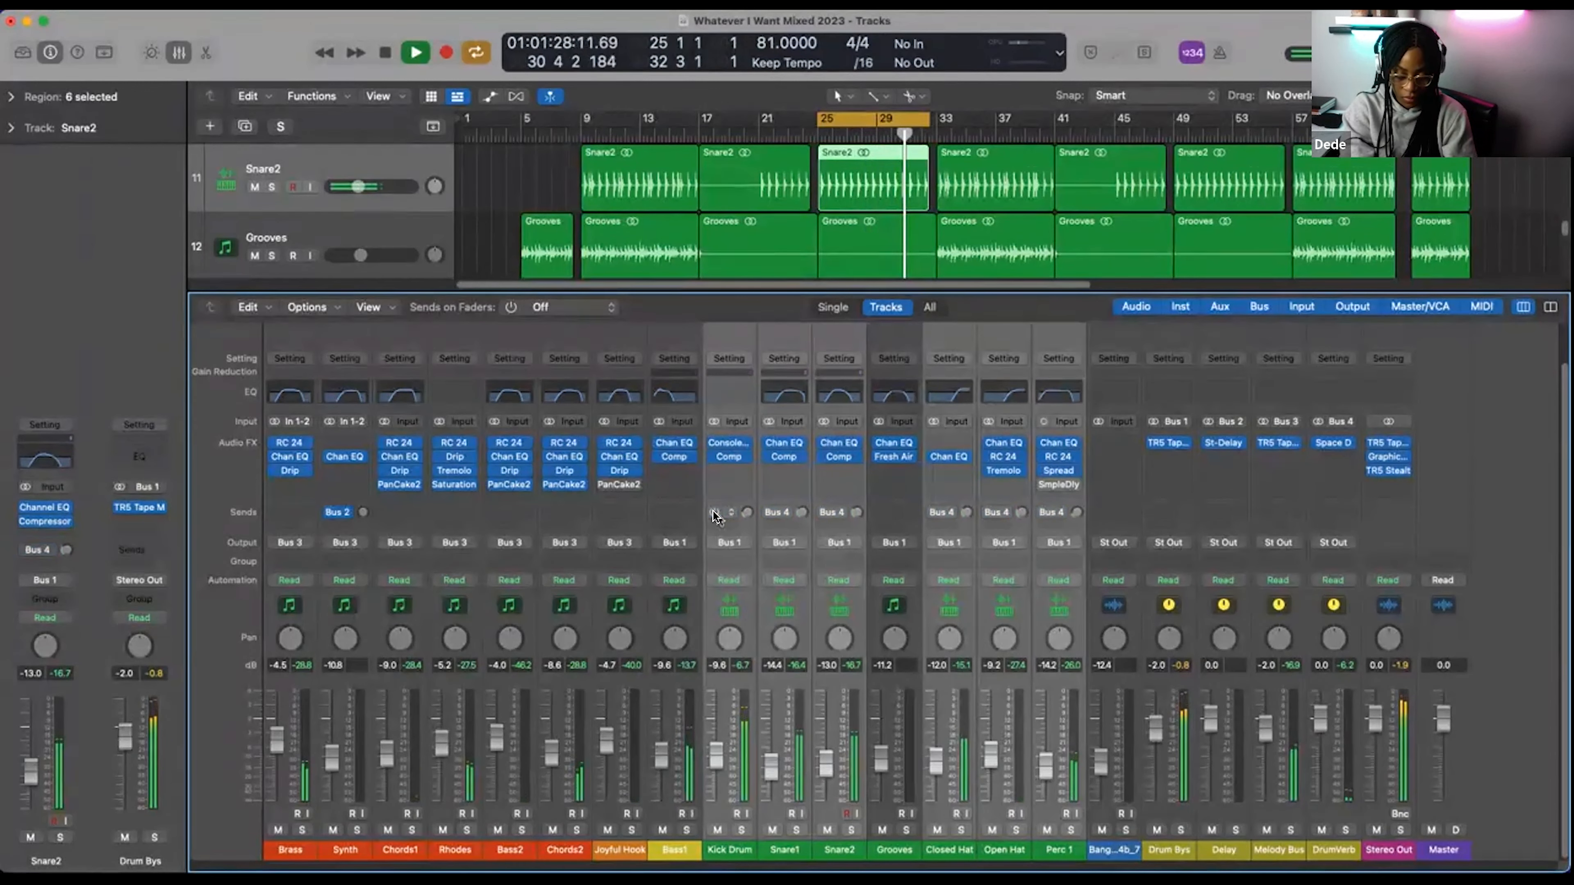
key(space)
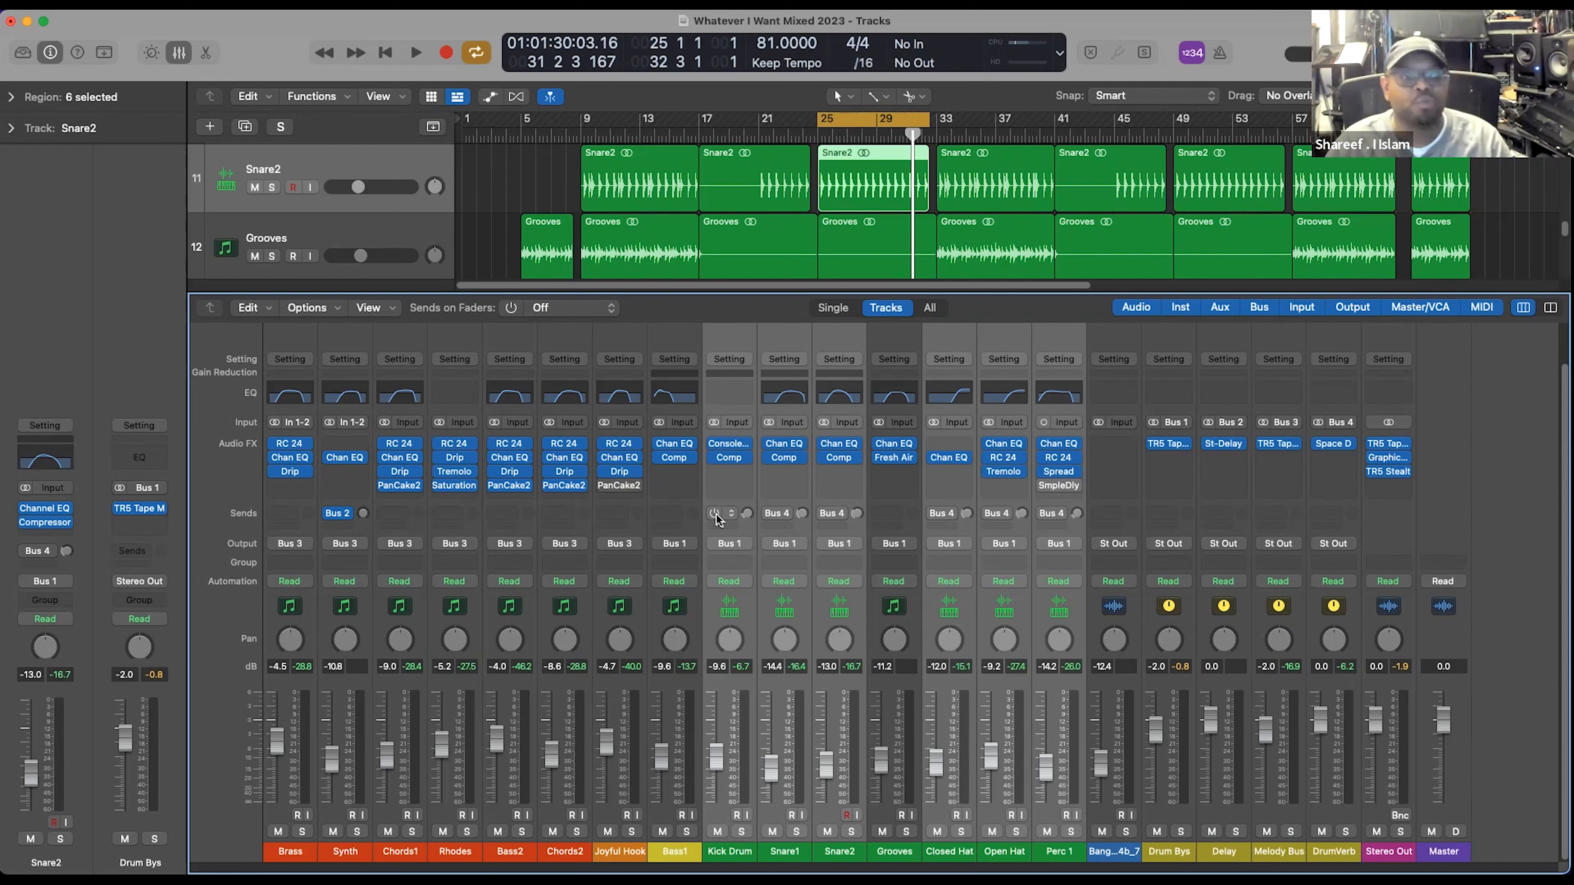
- Re-enable the selected drum channels' Bus 4 sends during playback and turn off looping to hear the song beyond bar 32
key(space)
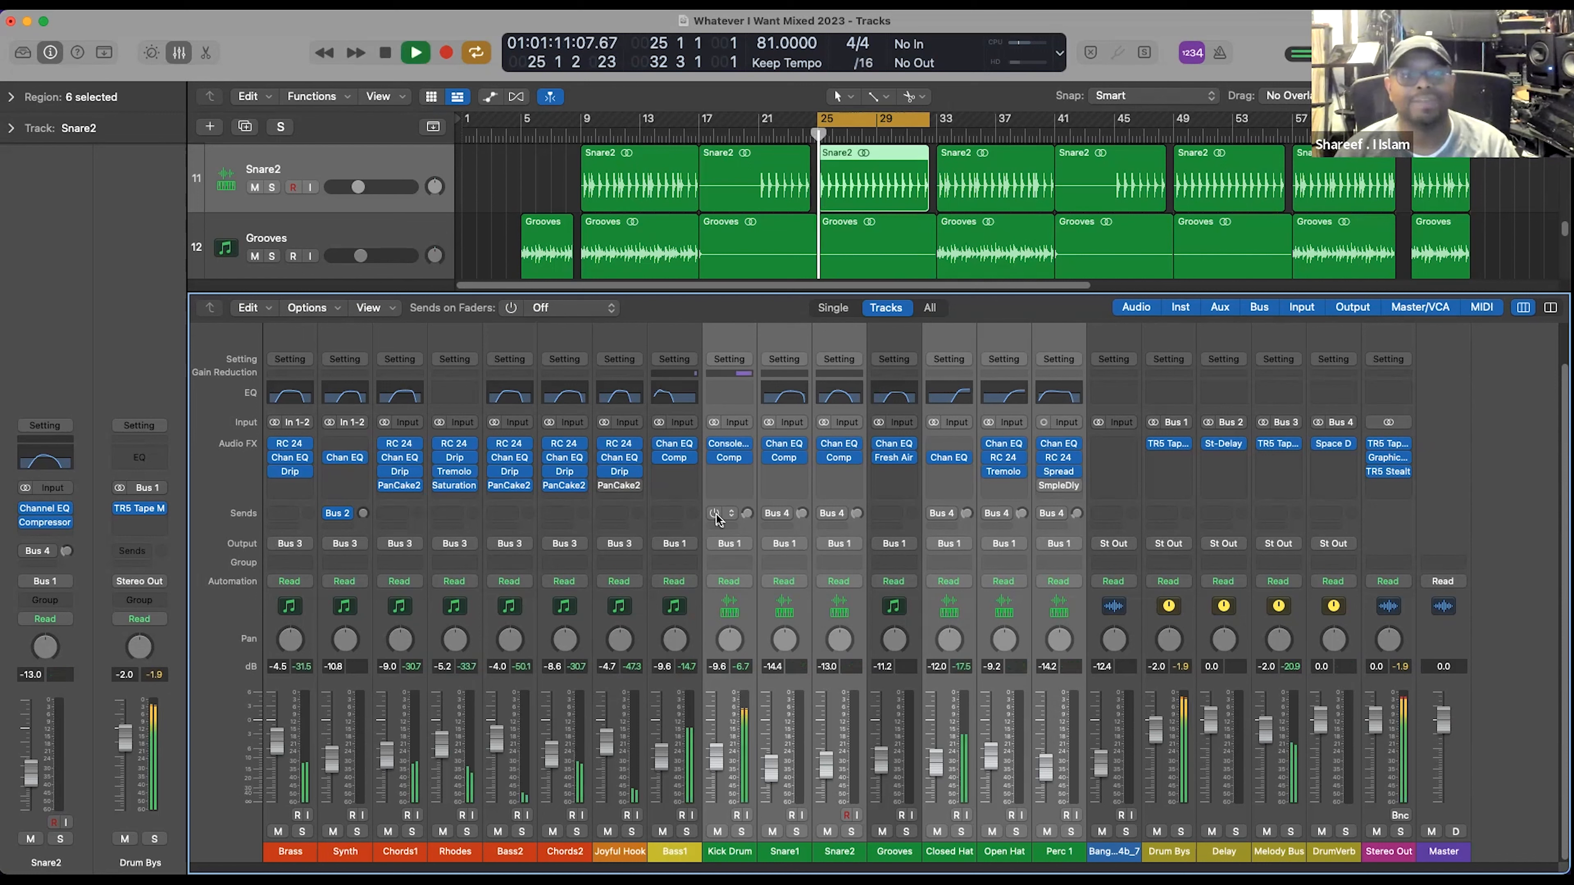
click(714, 514)
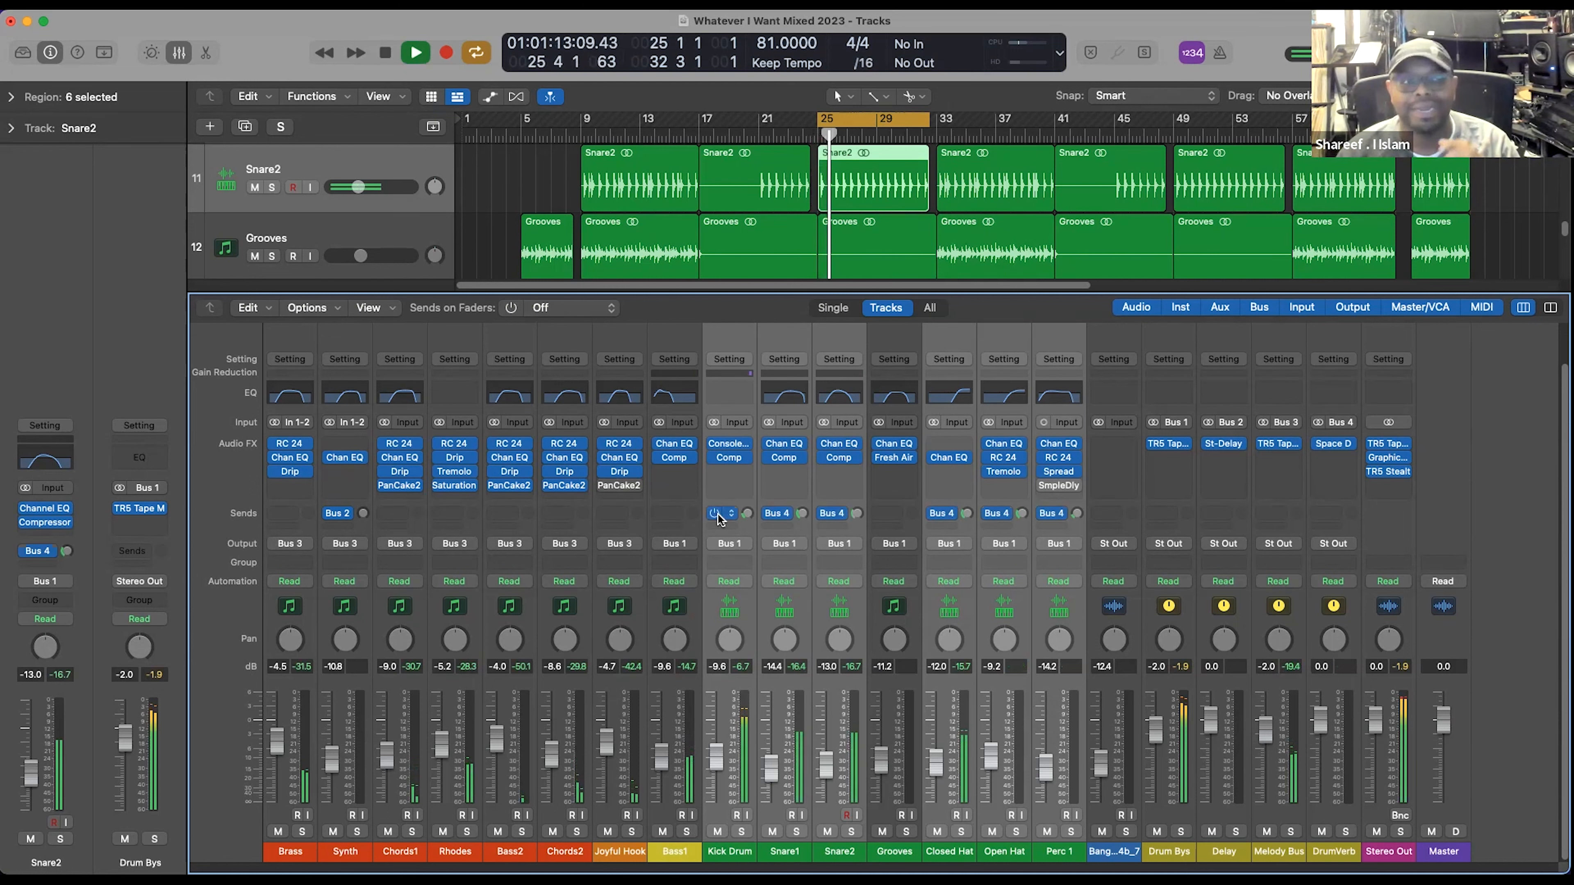
click(909, 121)
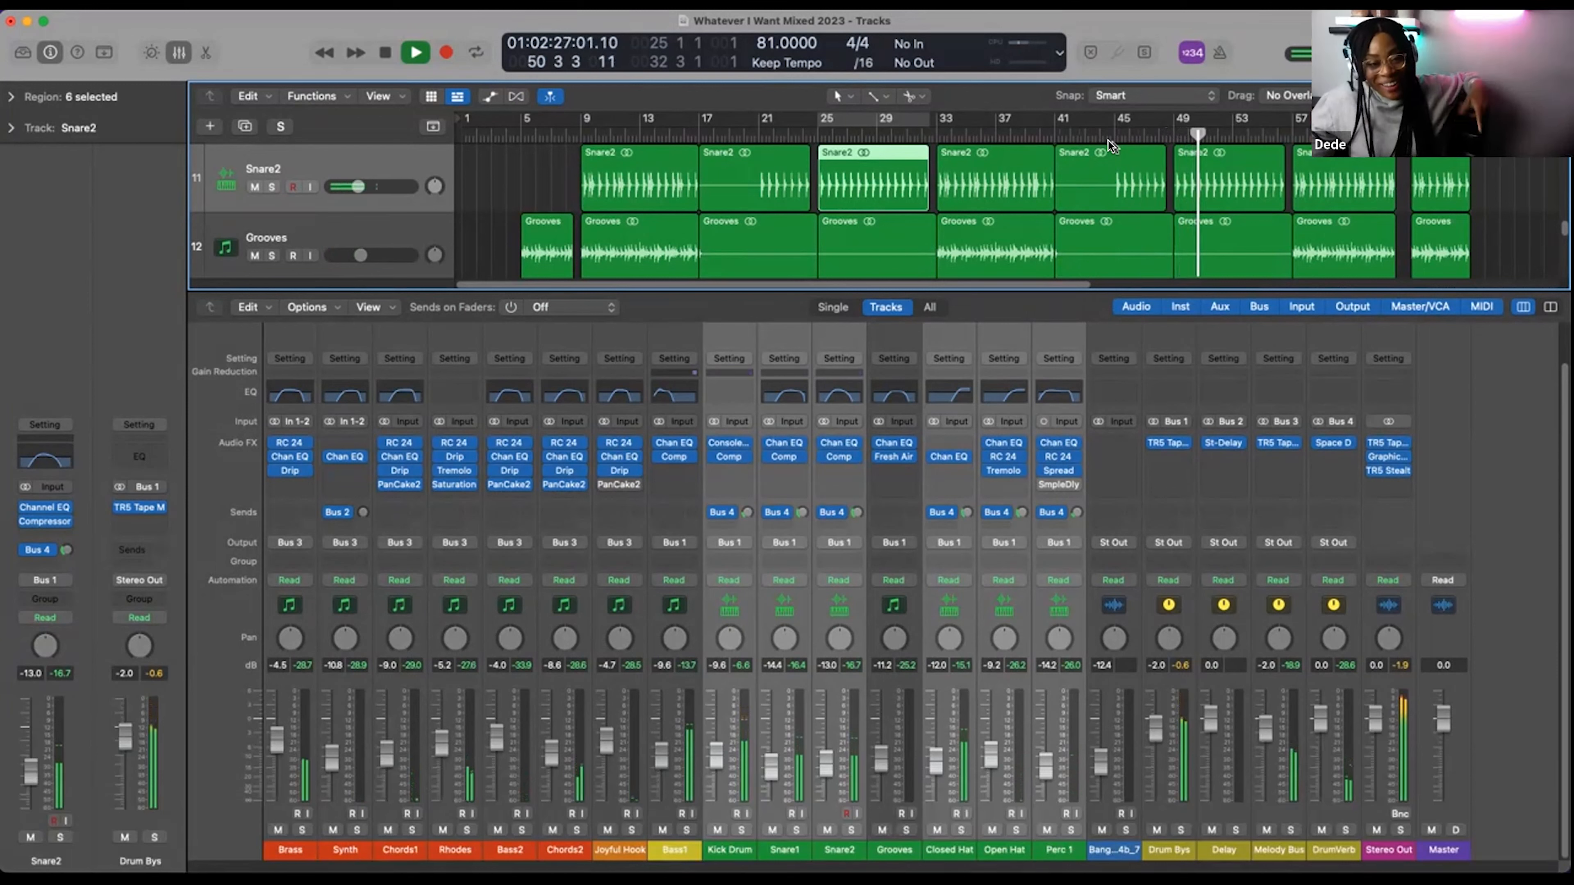
key(space)
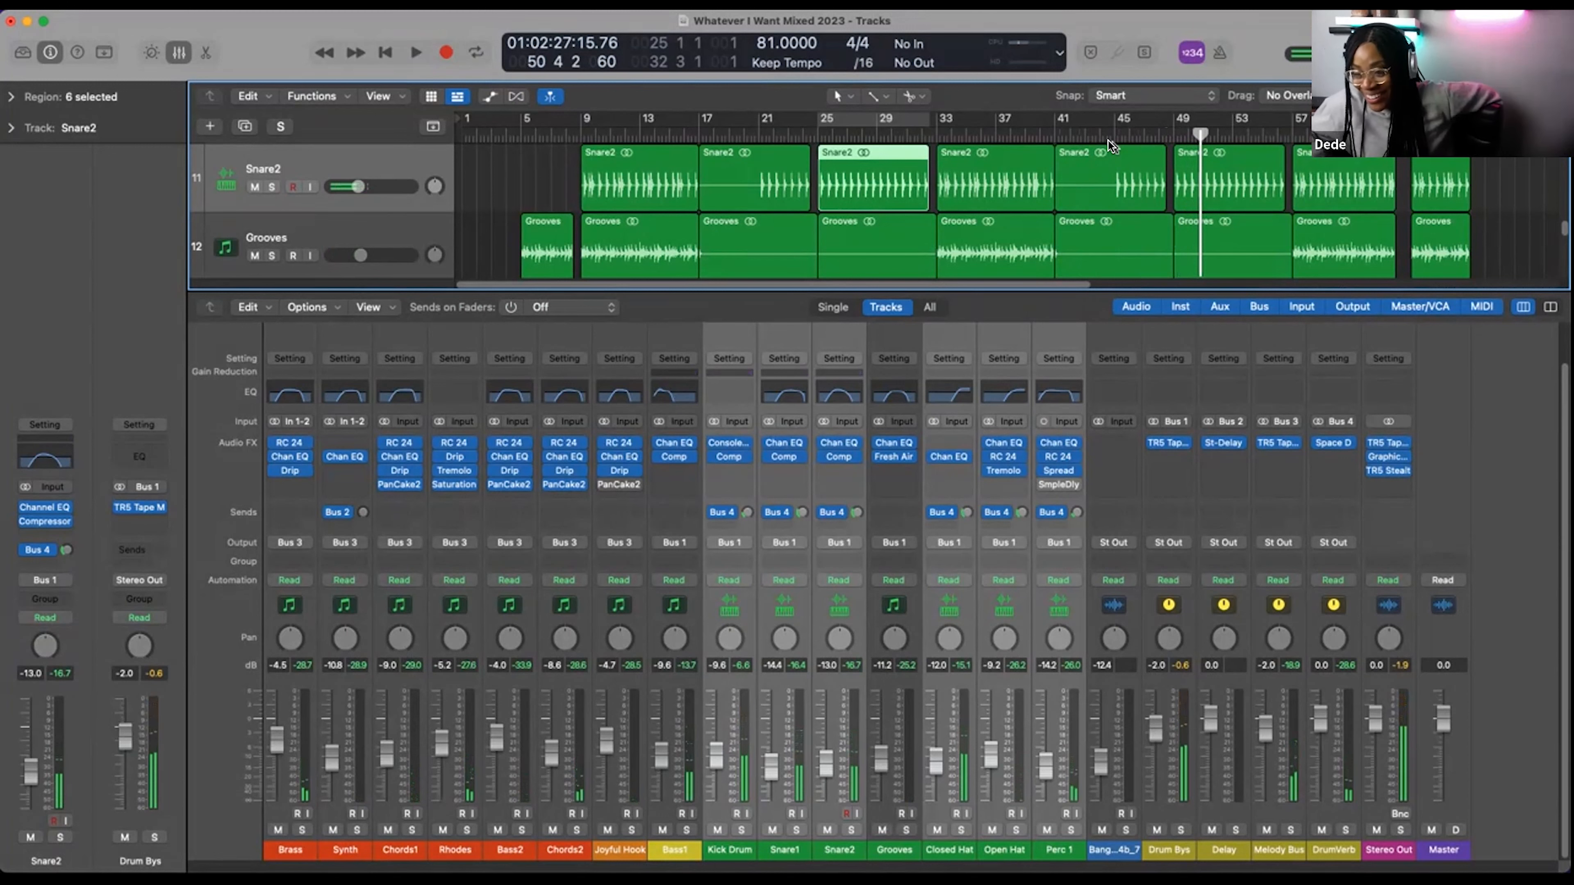